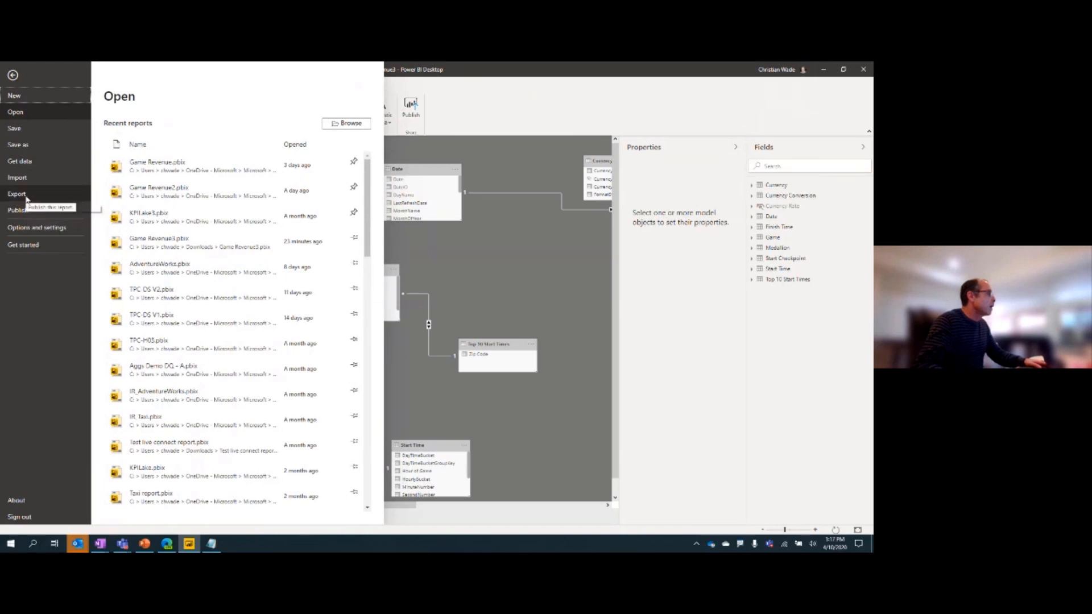
Review the preview features in the options, checking that Store datasets using enhanced metadata format is enabled, and leave without changes.
{"action": "left_click", "coordinate": [25, 228]}
{"action": "left_click", "coordinate": [137, 124]}
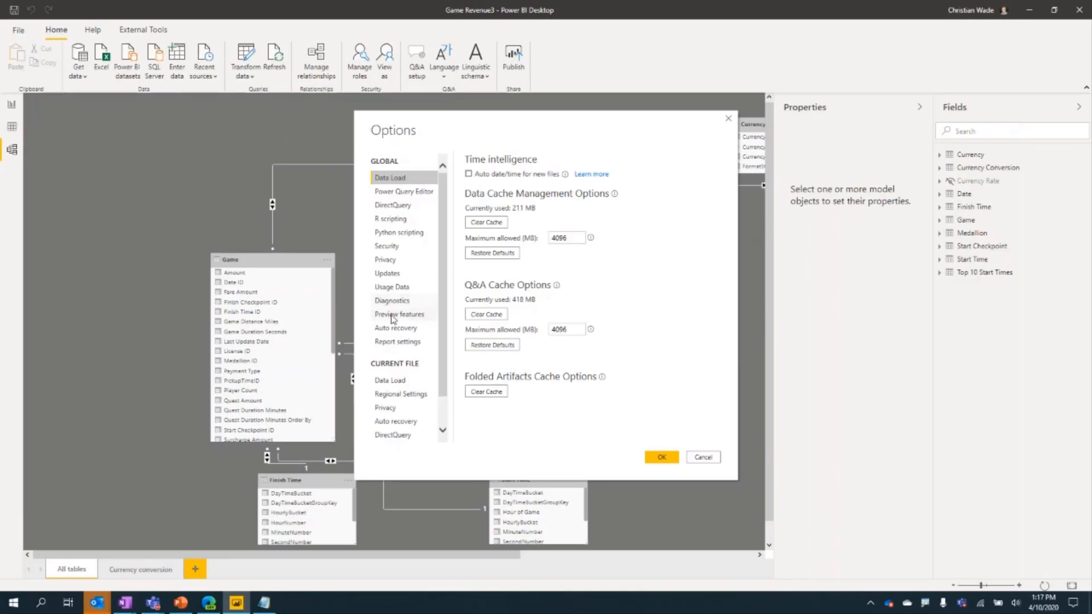
{"action": "left_click", "coordinate": [399, 315]}
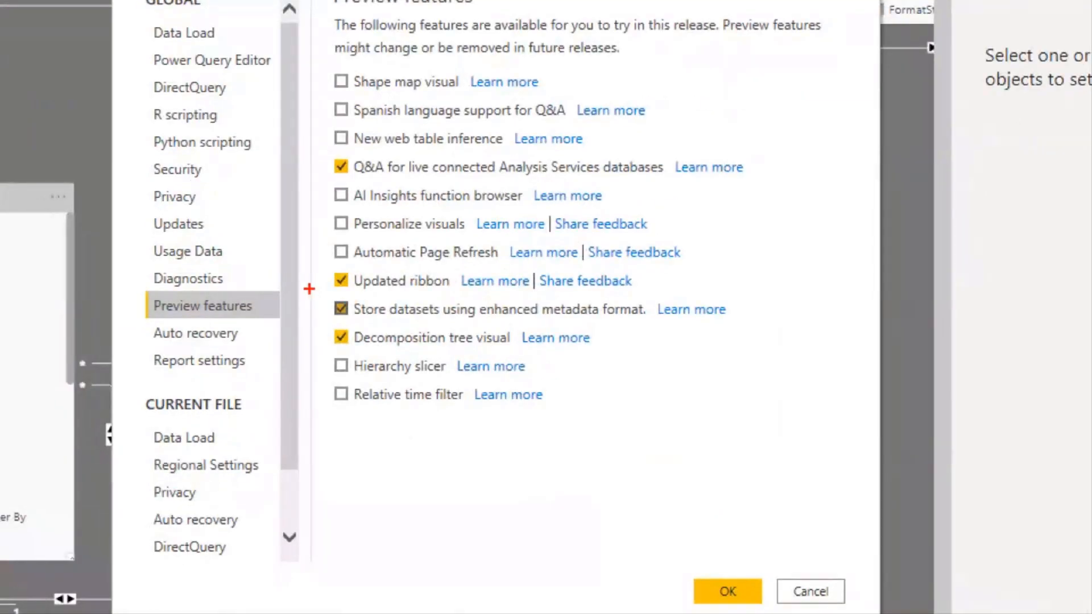
{"action": "left_click_drag", "start_coordinate": [452, 307], "coordinate": [662, 330]}
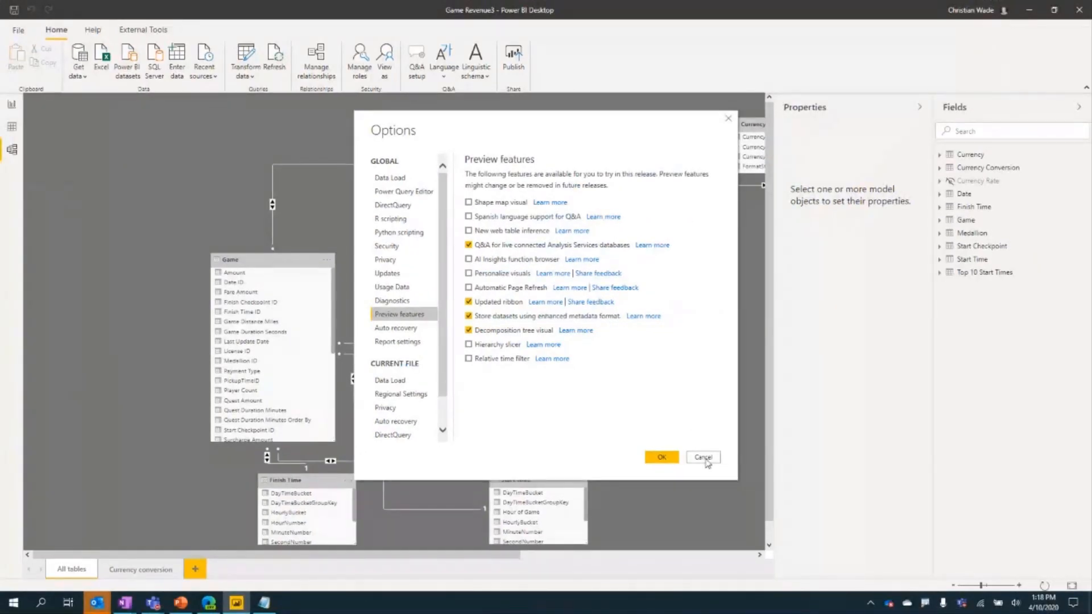
{"action": "left_click", "coordinate": [708, 459]}
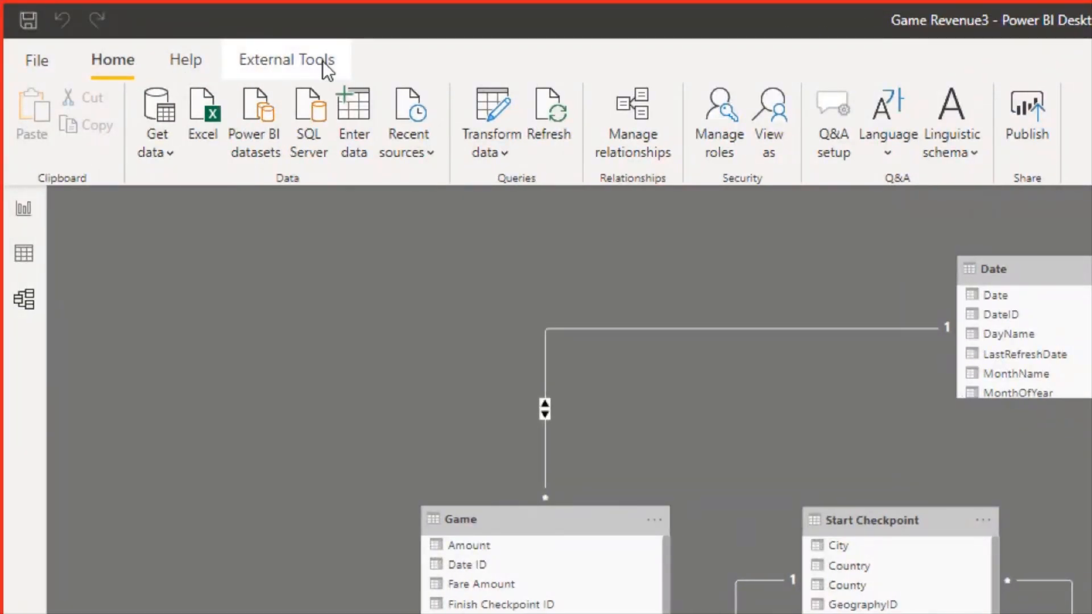
Launch ALM Toolkit as an external tool on the Game Revenue3 model and bring up the comparison connections.
{"action": "left_click", "coordinate": [322, 60]}
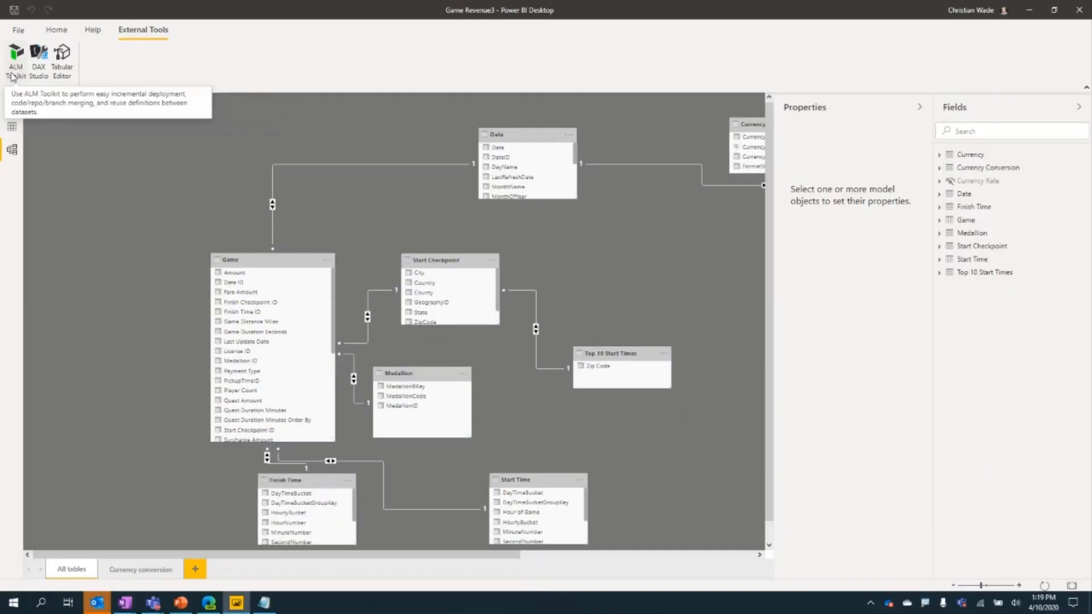
{"action": "left_click", "coordinate": [34, 117]}
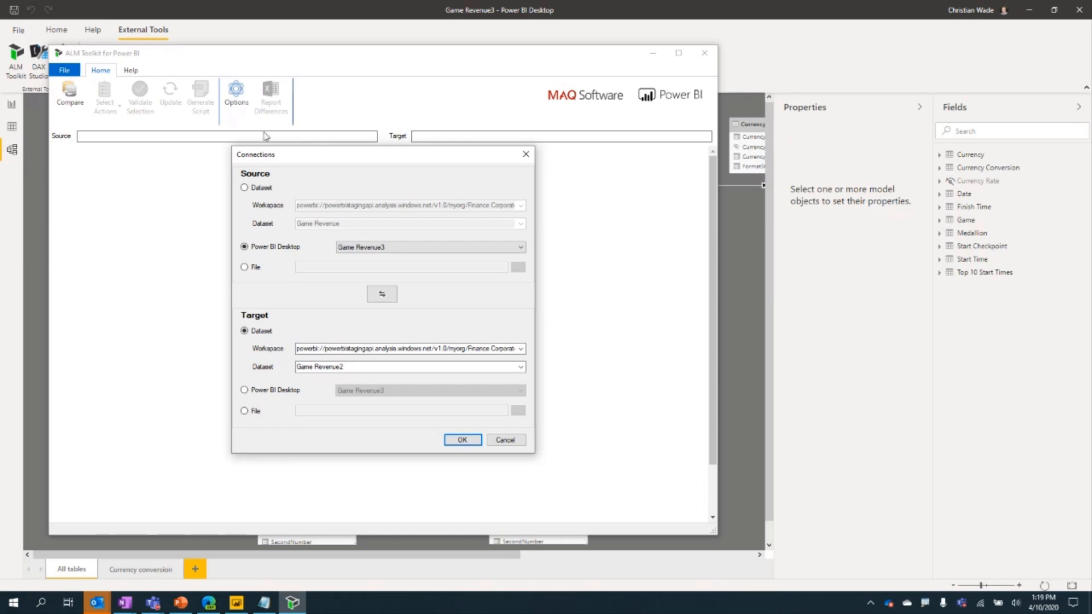
{"action": "left_click", "coordinate": [526, 154]}
{"action": "left_click", "coordinate": [81, 100]}
{"action": "left_click", "coordinate": [389, 251]}
{"action": "left_click", "coordinate": [389, 254]}
{"action": "left_click", "coordinate": [256, 411]}
{"action": "left_click", "coordinate": [517, 409]}
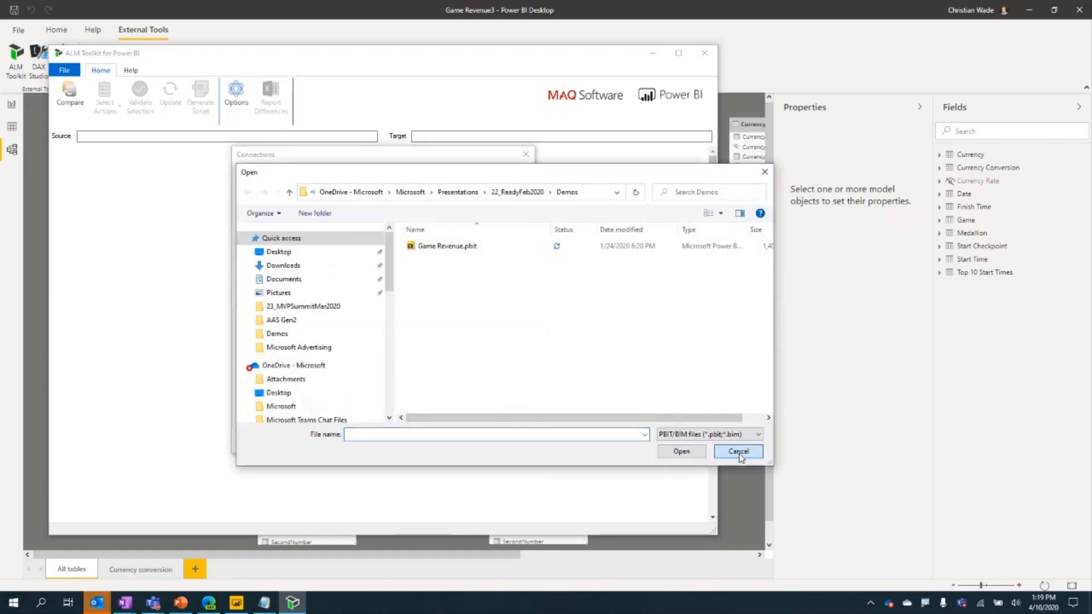
{"action": "left_click", "coordinate": [739, 453]}
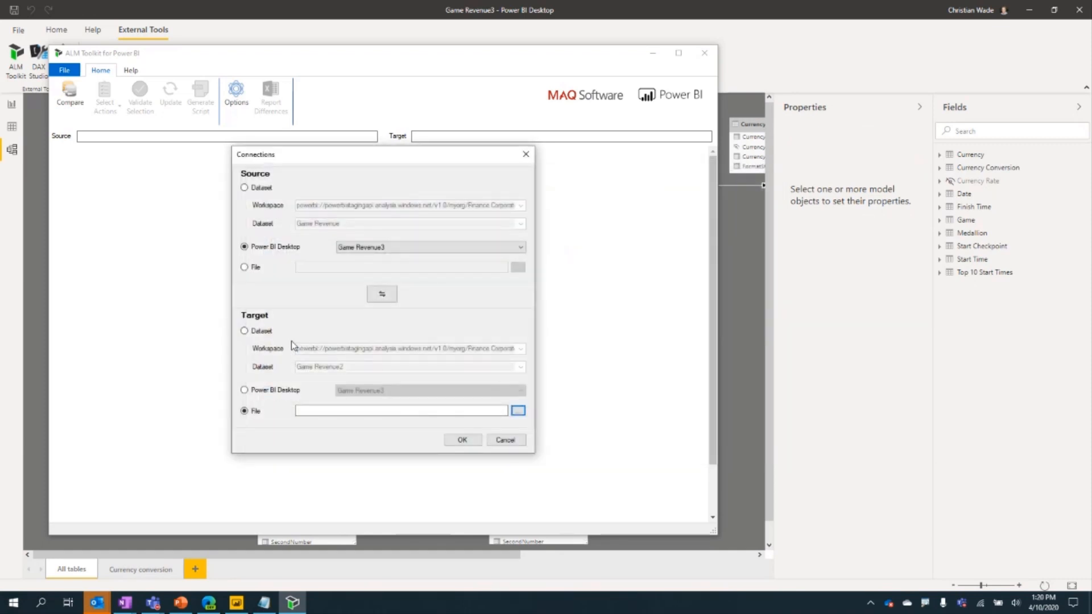
{"action": "left_click", "coordinate": [262, 334]}
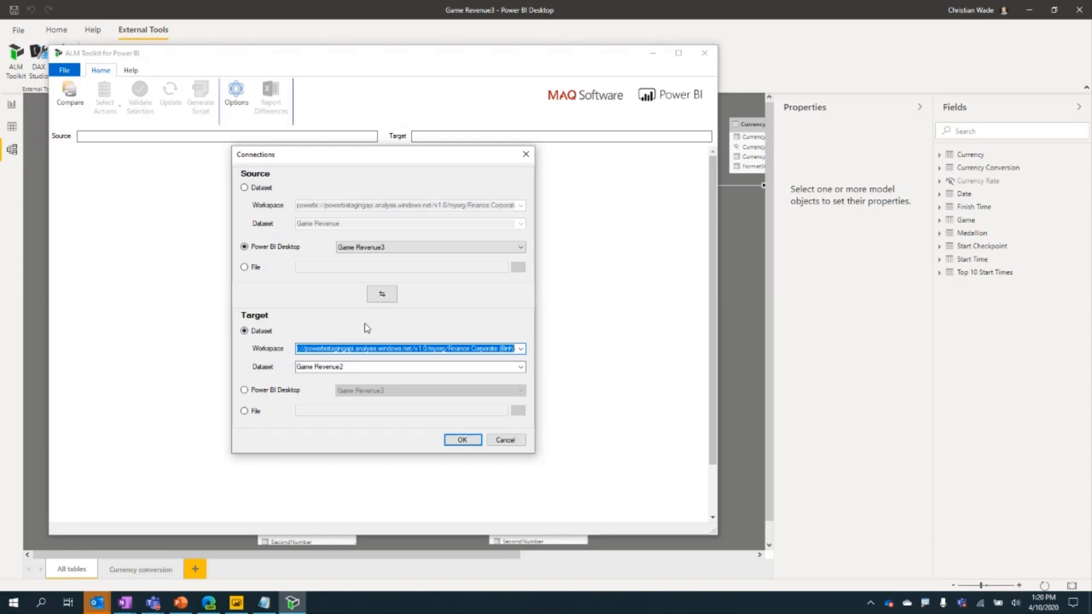
Compare the Game Revenue3 desktop model with the Game Revenue2 dataset in the finance workspace, signing in with the account.
{"action": "left_click", "coordinate": [444, 349]}
{"action": "left_click", "coordinate": [461, 440]}
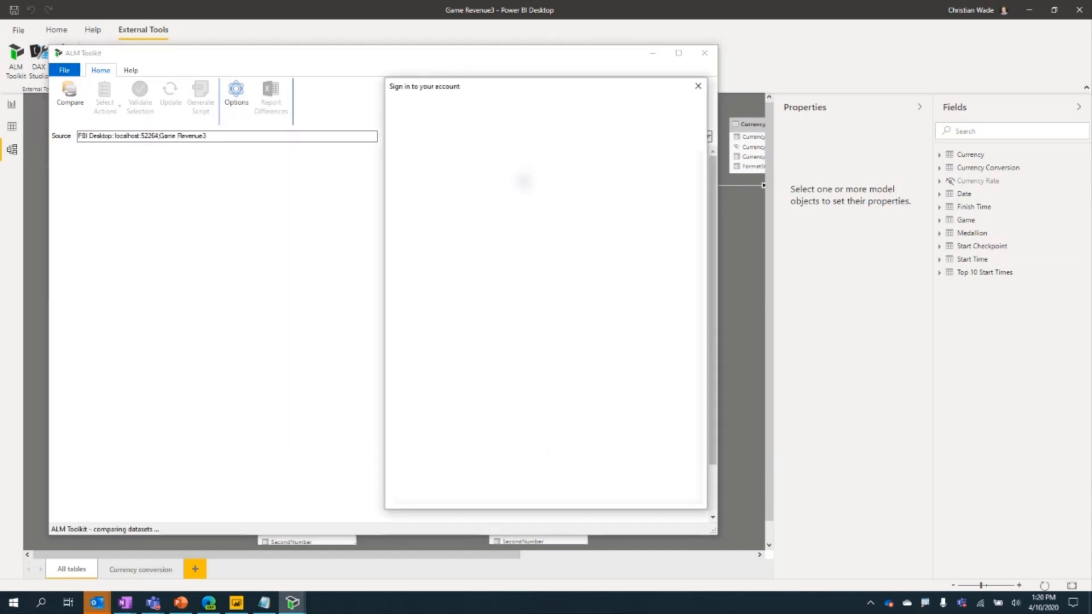
{"action": "left_click", "coordinate": [501, 175]}
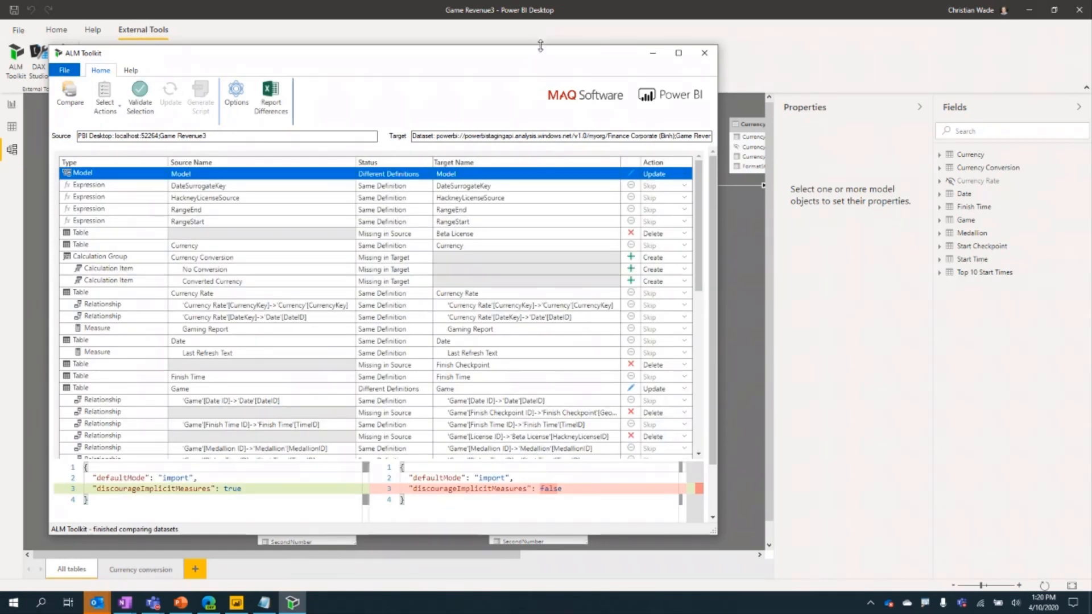
Examine the comparison results and the Game table's source and target definitions down to the partitions.
{"action": "left_click_drag", "start_coordinate": [541, 45], "coordinate": [540, 4]}
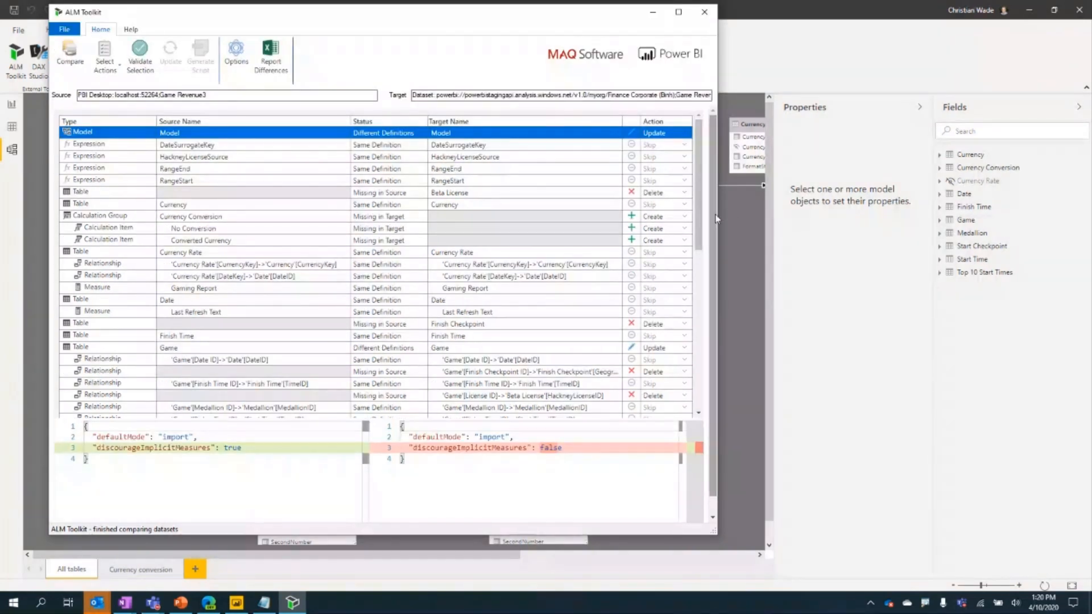
{"action": "left_click_drag", "start_coordinate": [699, 234], "coordinate": [705, 301]}
{"action": "scroll", "coordinate": [705, 302], "scroll_direction": "up", "scroll_amount": 1}
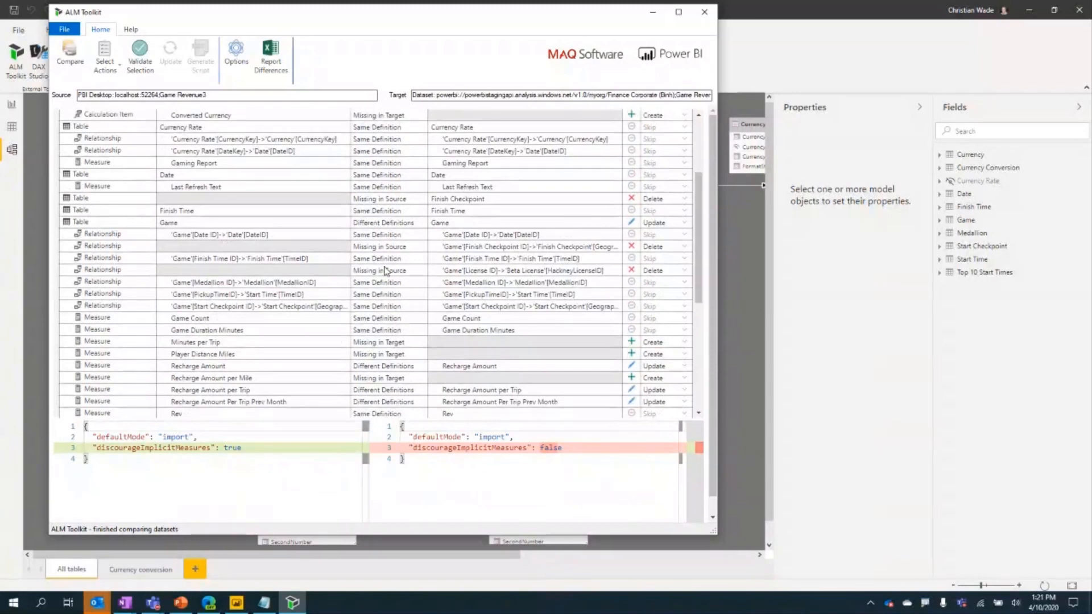
{"action": "left_click", "coordinate": [408, 229]}
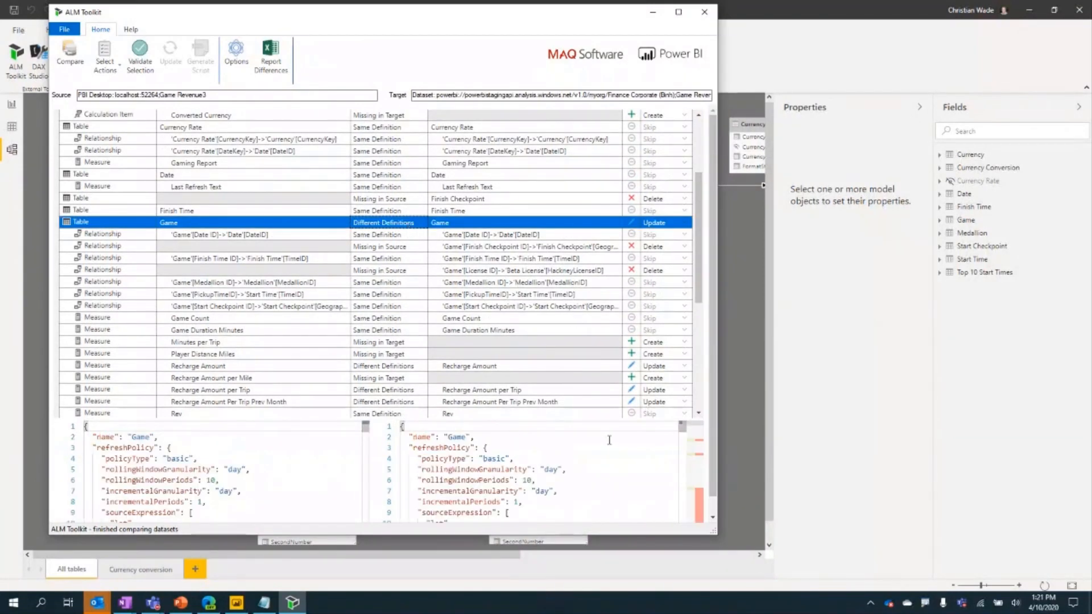
{"action": "left_click_drag", "start_coordinate": [615, 421], "coordinate": [614, 329]}
{"action": "left_click_drag", "start_coordinate": [682, 338], "coordinate": [699, 464]}
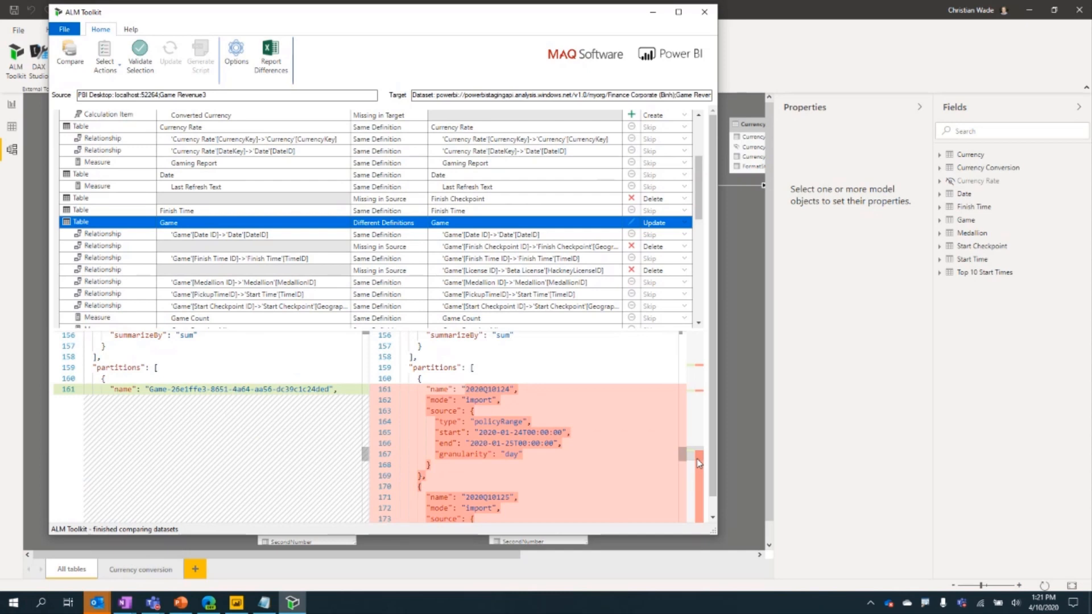
Set the Game table to be skipped and review the comparison options on retaining partitions without changing them.
{"action": "right_click", "coordinate": [510, 223]}
{"action": "left_click", "coordinate": [546, 230]}
{"action": "left_click", "coordinate": [236, 54]}
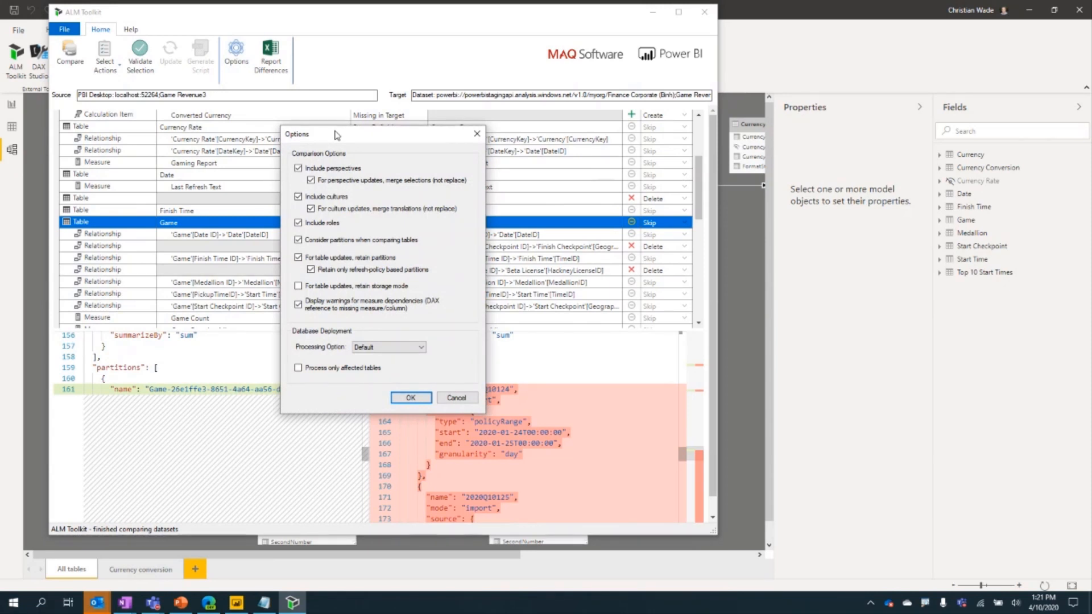
{"action": "left_click", "coordinate": [476, 135]}
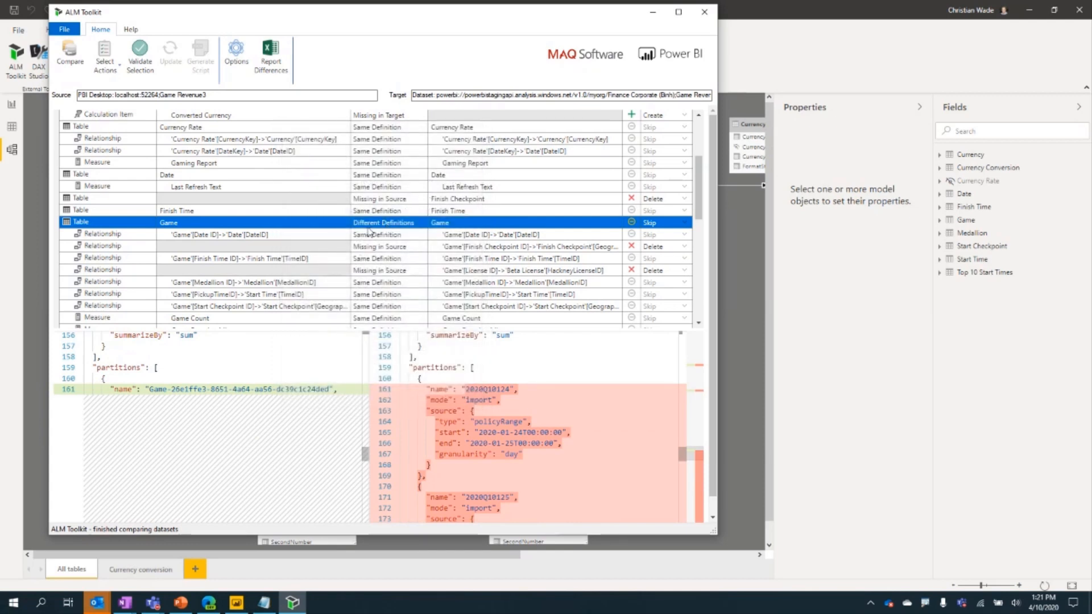
Hide skip objects with the same definition, enlarge the comparison list and view the action choices for the Game table.
{"action": "left_click", "coordinate": [105, 63]}
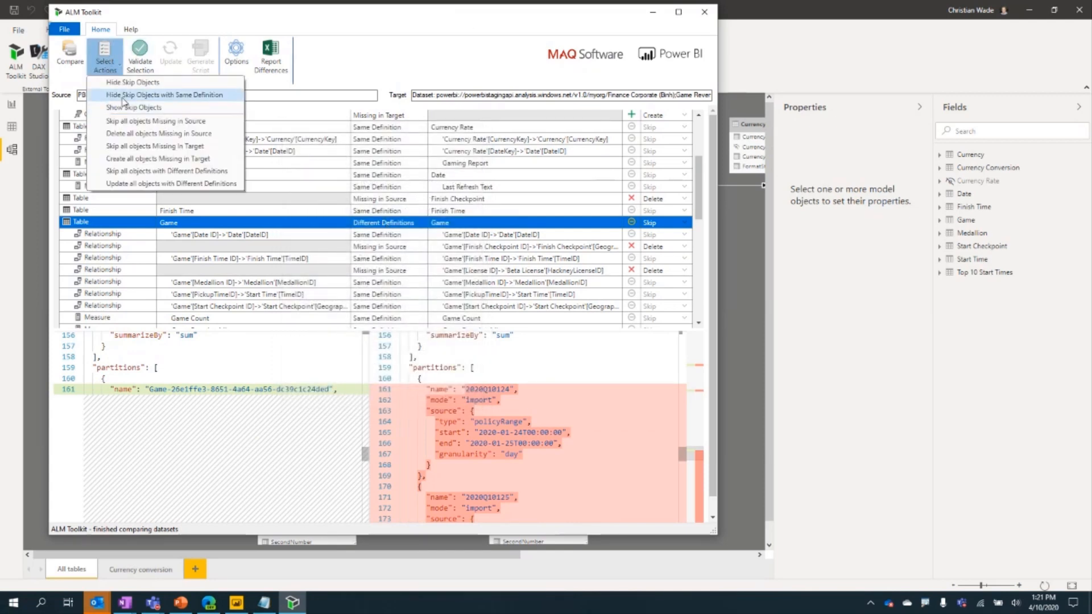
{"action": "left_click", "coordinate": [123, 95]}
{"action": "left_click_drag", "start_coordinate": [302, 330], "coordinate": [298, 406]}
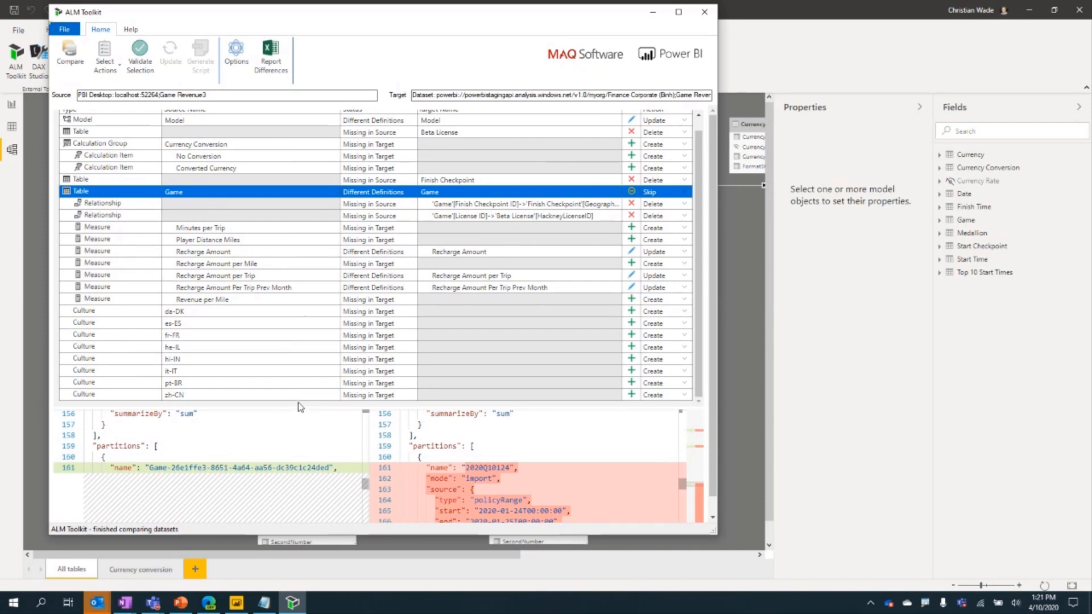
{"action": "left_click", "coordinate": [680, 196]}
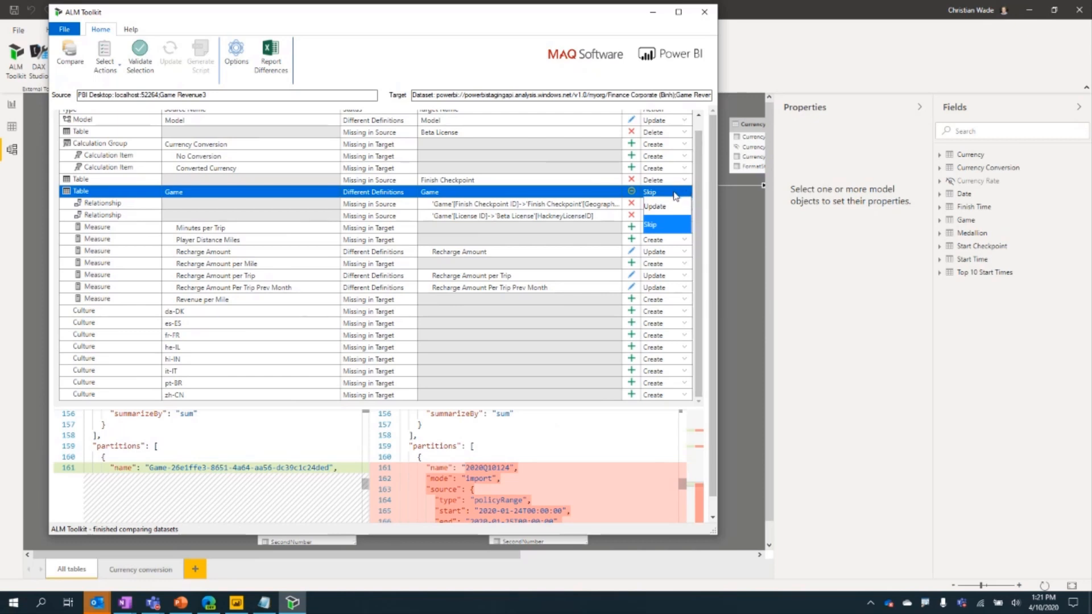
{"action": "left_click", "coordinate": [668, 195]}
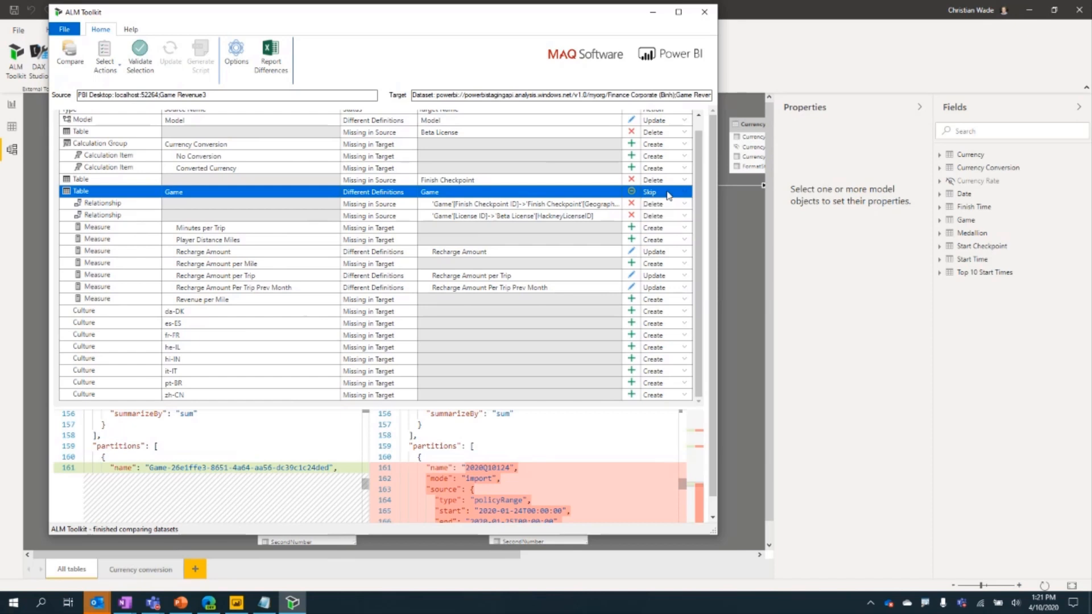
Set all listed Game measures from Minutes per Trip through Revenue per Mile to be skipped.
{"action": "left_click", "coordinate": [500, 230]}
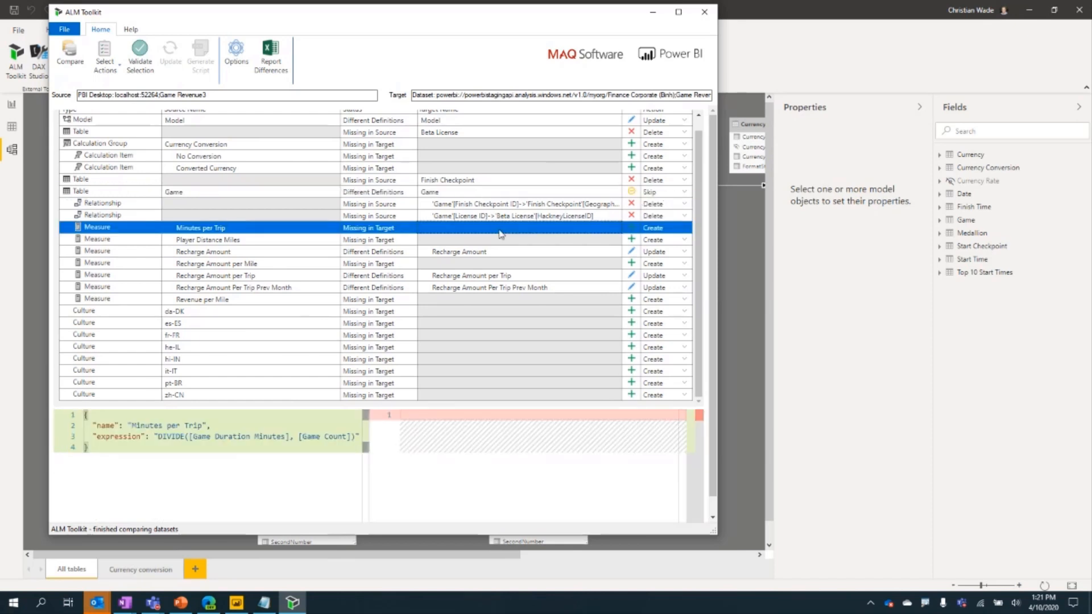
{"action": "right_click", "coordinate": [501, 234]}
{"action": "left_click", "coordinate": [484, 233]}
{"action": "left_click", "coordinate": [435, 299], "text": "shift"}
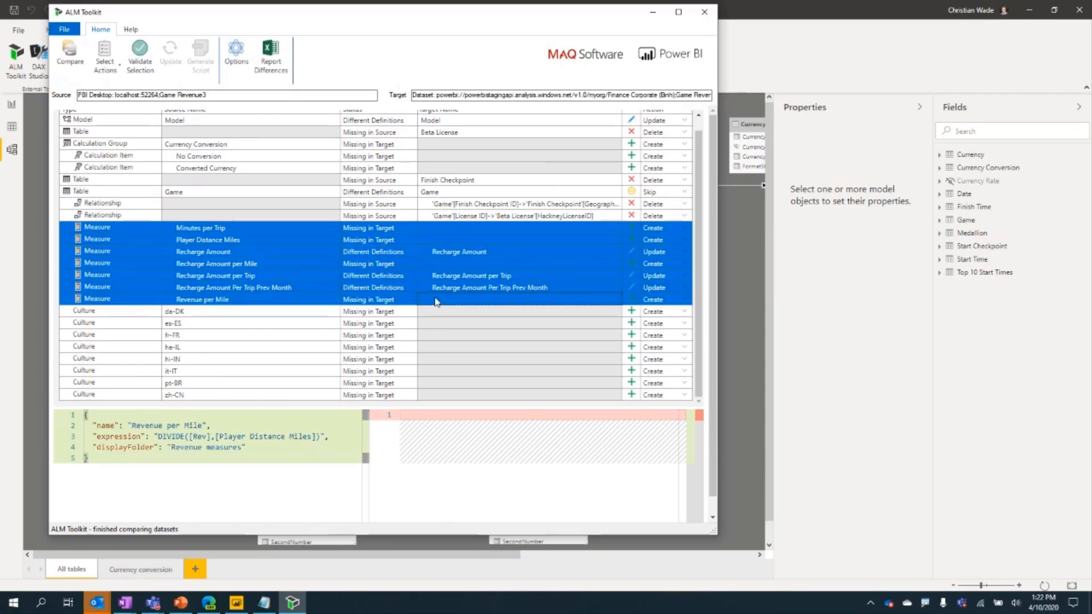
{"action": "right_click", "coordinate": [152, 242]}
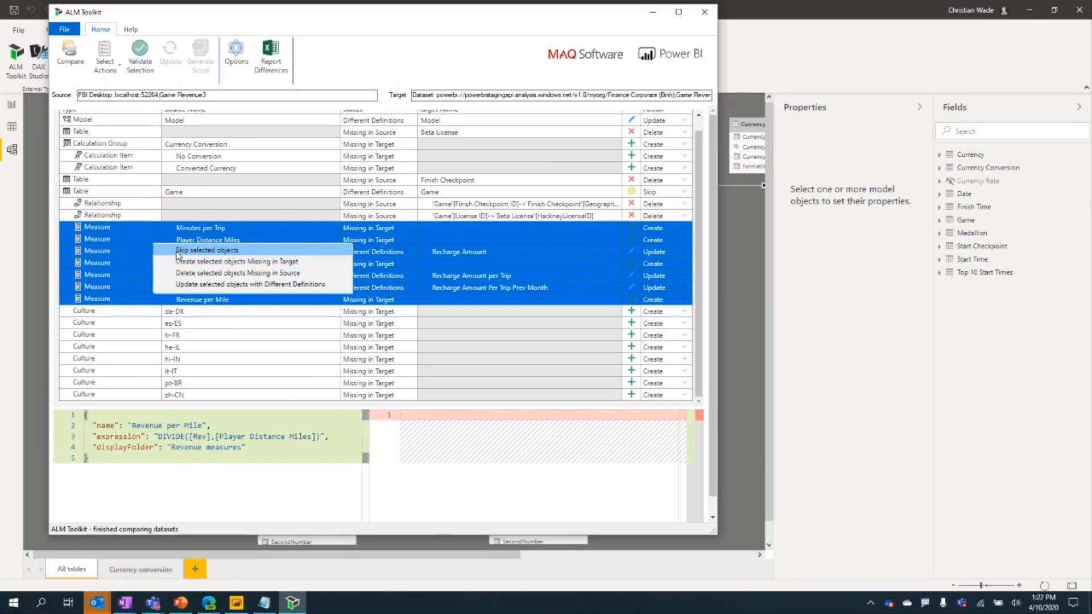
{"action": "left_click", "coordinate": [178, 252]}
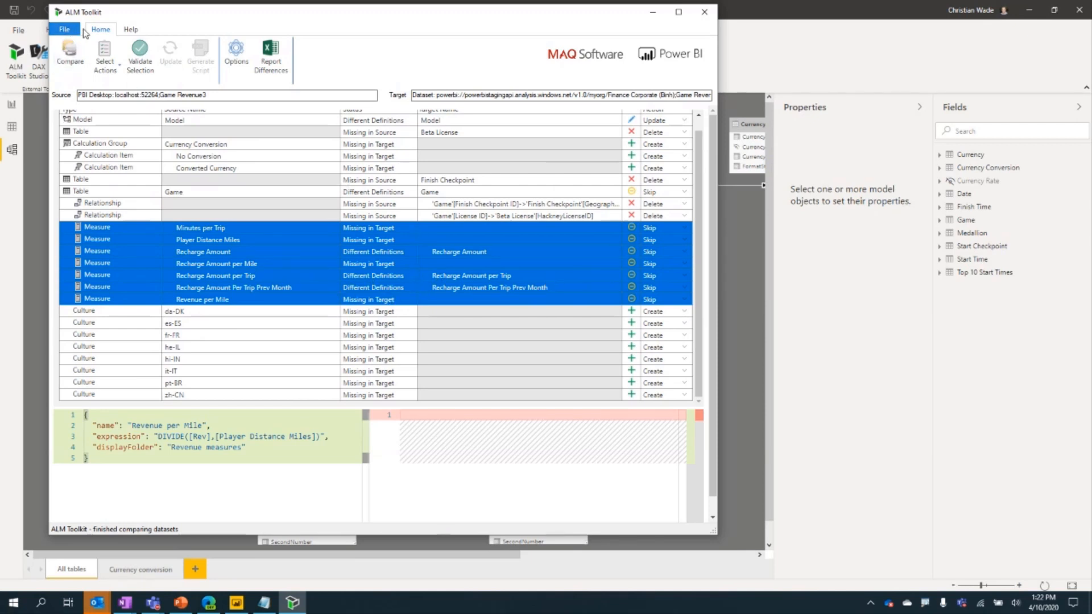
Show all skip objects and look through the full comparison list, including the Medallion table's definition.
{"action": "left_click", "coordinate": [112, 66]}
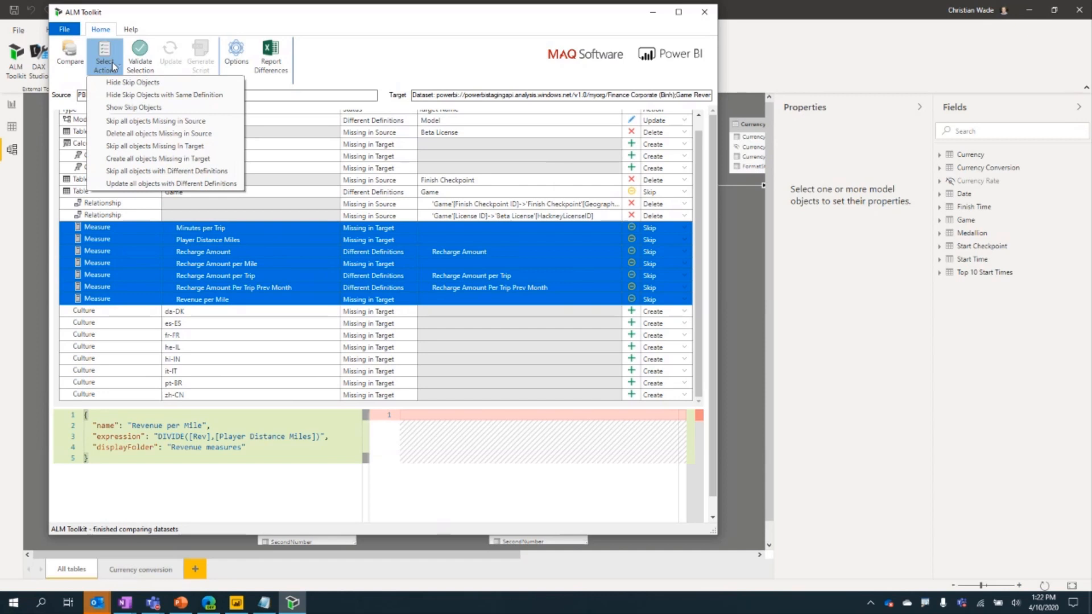
{"action": "left_click", "coordinate": [127, 108]}
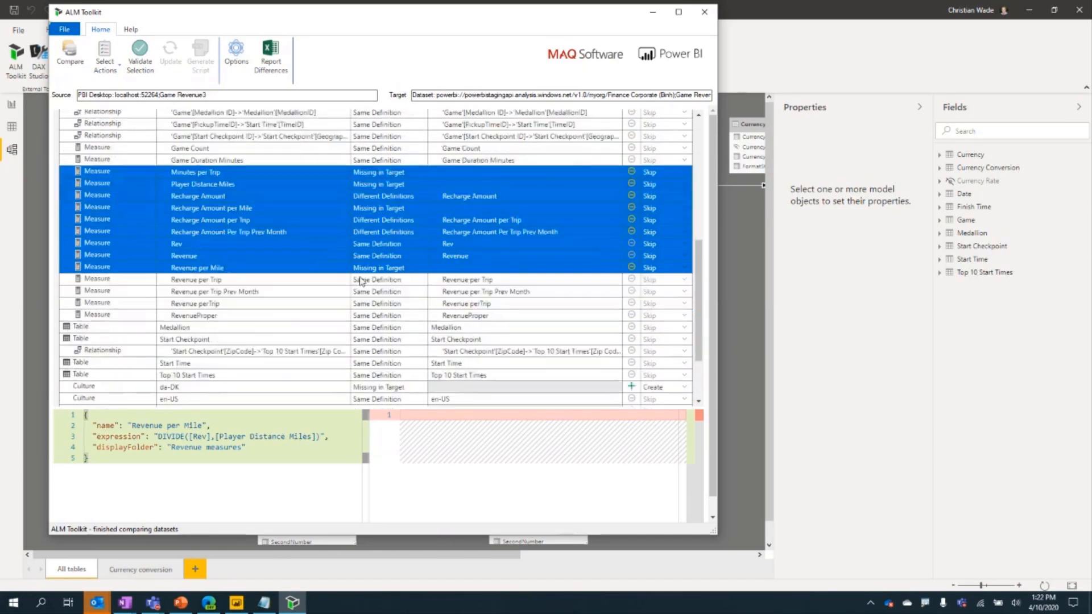
{"action": "scroll", "coordinate": [360, 281], "scroll_direction": "down", "scroll_amount": 3}
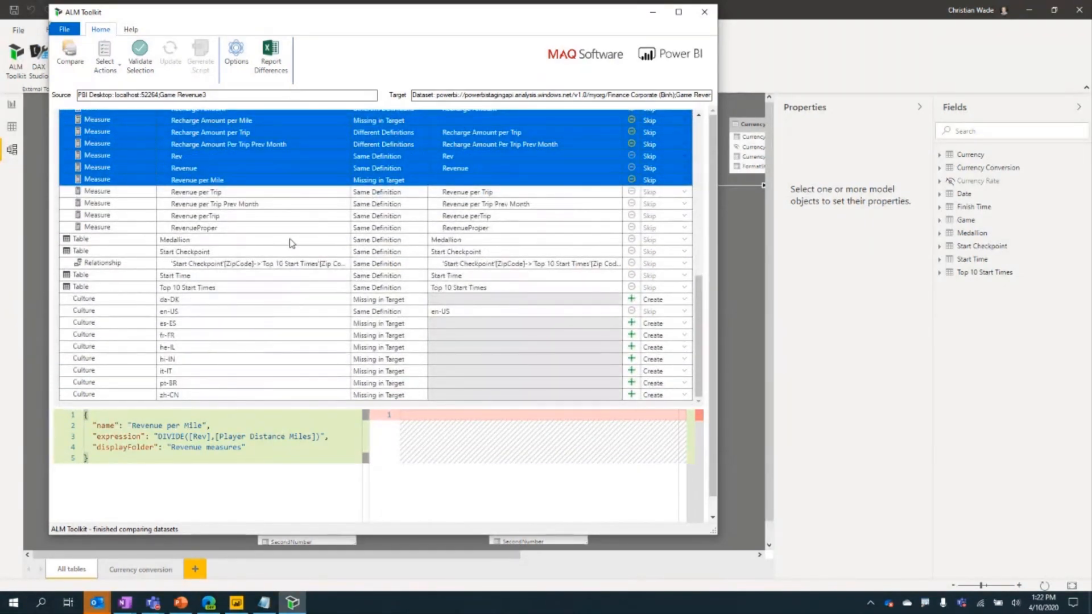
{"action": "left_click", "coordinate": [292, 241]}
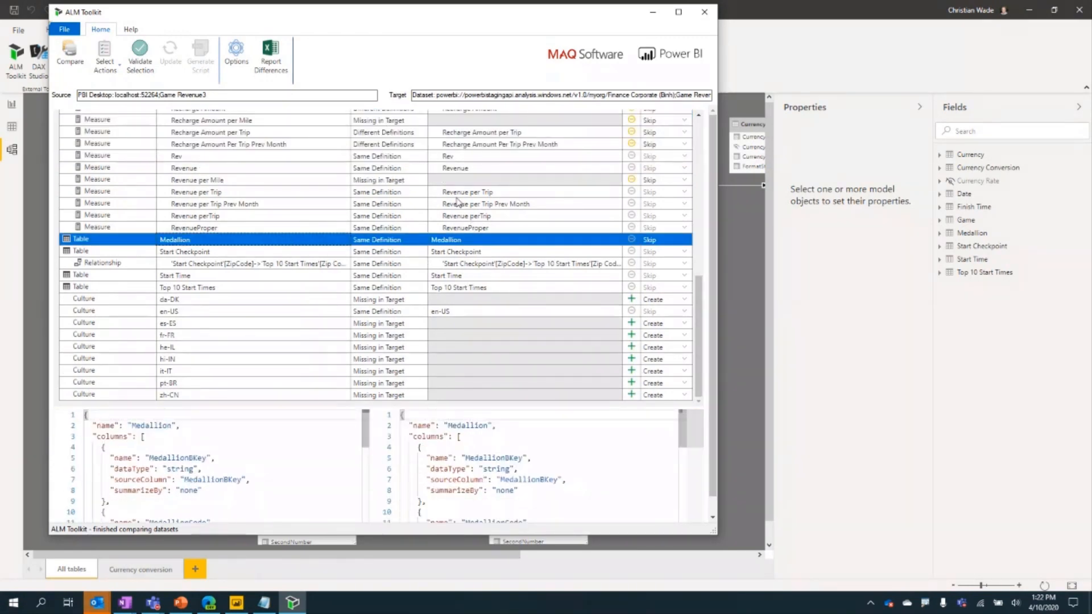
{"action": "scroll", "coordinate": [450, 216], "scroll_direction": "up", "scroll_amount": 10}
{"action": "scroll", "coordinate": [427, 268], "scroll_direction": "down", "scroll_amount": 4}
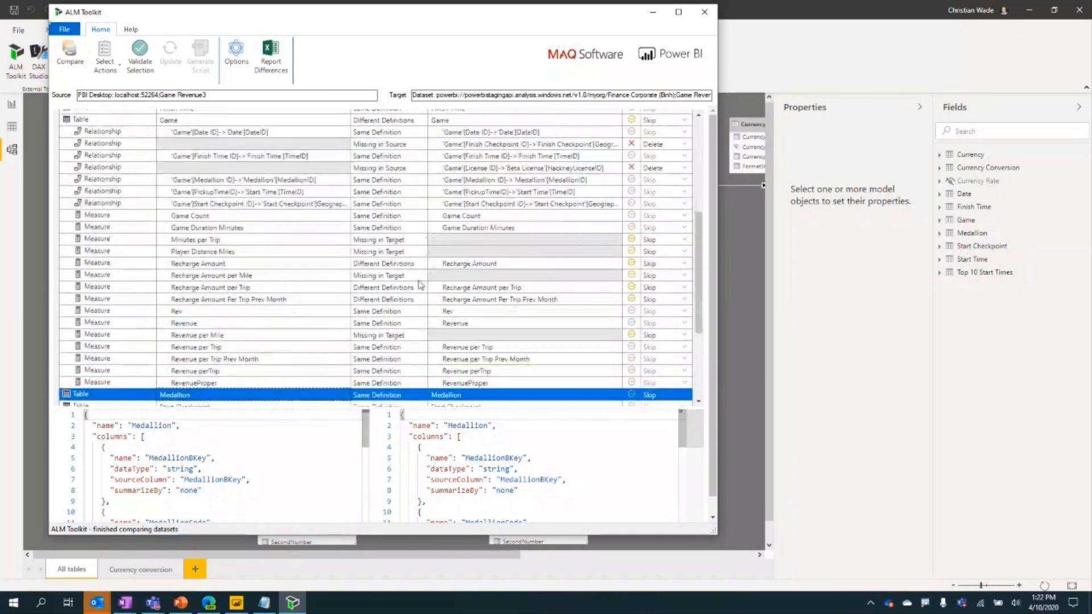
{"action": "scroll", "coordinate": [428, 267], "scroll_direction": "down", "scroll_amount": 4}
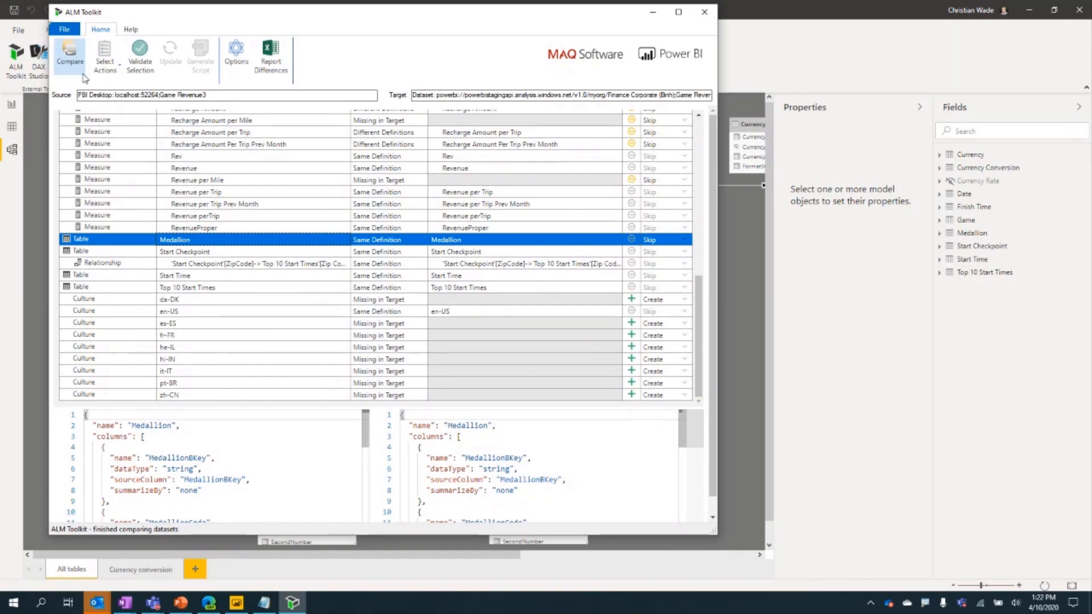
Hide the skip objects with the same definition from the full comparison list again.
{"action": "scroll", "coordinate": [312, 302], "scroll_direction": "up", "scroll_amount": 8}
{"action": "scroll", "coordinate": [300, 287], "scroll_direction": "up", "scroll_amount": 3}
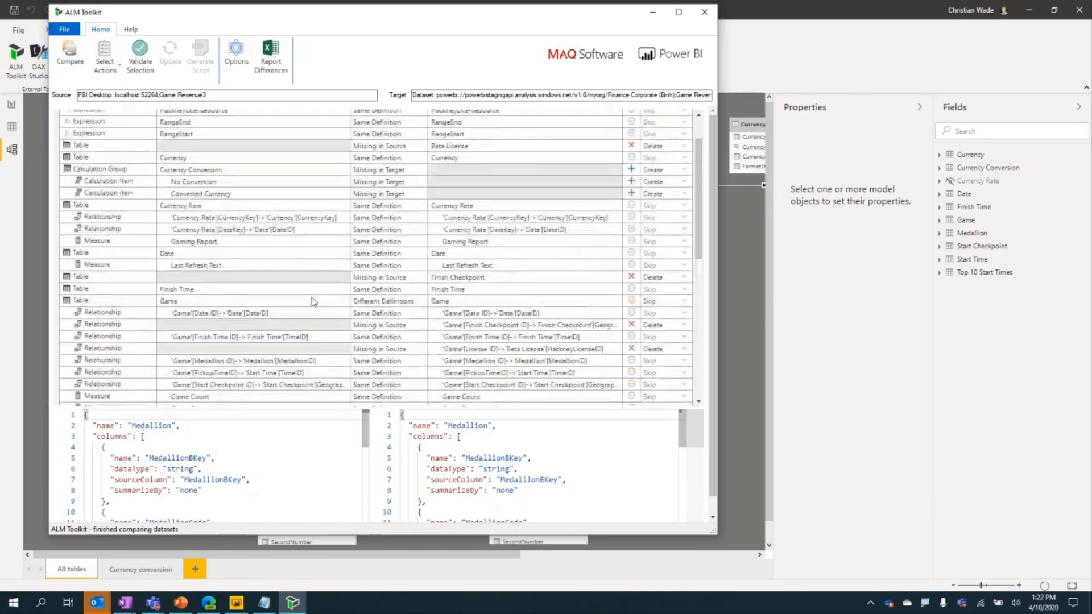
{"action": "scroll", "coordinate": [299, 287], "scroll_direction": "down", "scroll_amount": 10}
{"action": "scroll", "coordinate": [299, 289], "scroll_direction": "up", "scroll_amount": 10}
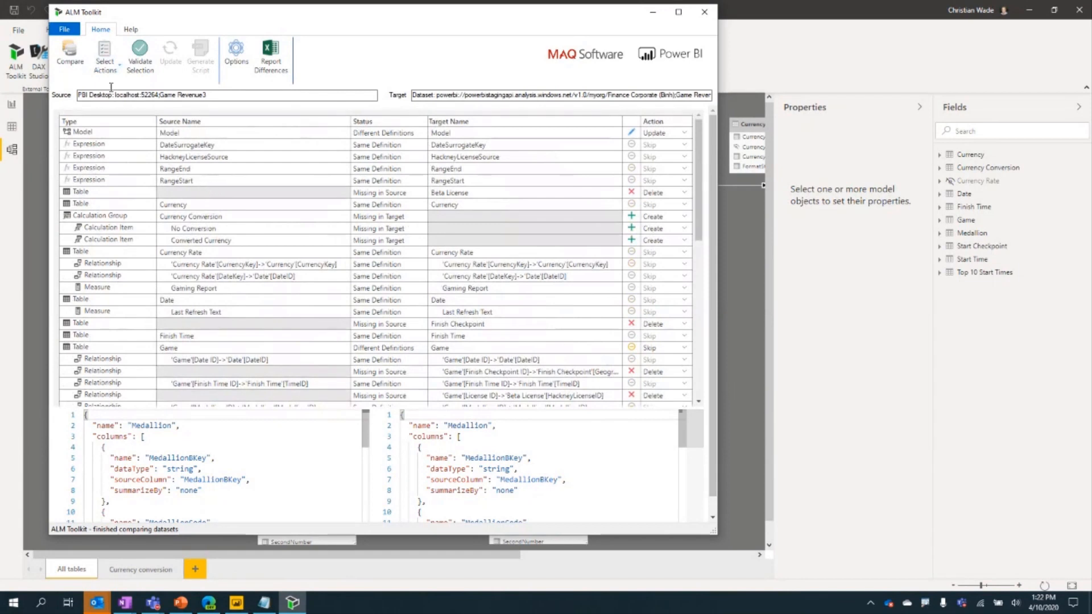
{"action": "left_click", "coordinate": [103, 71]}
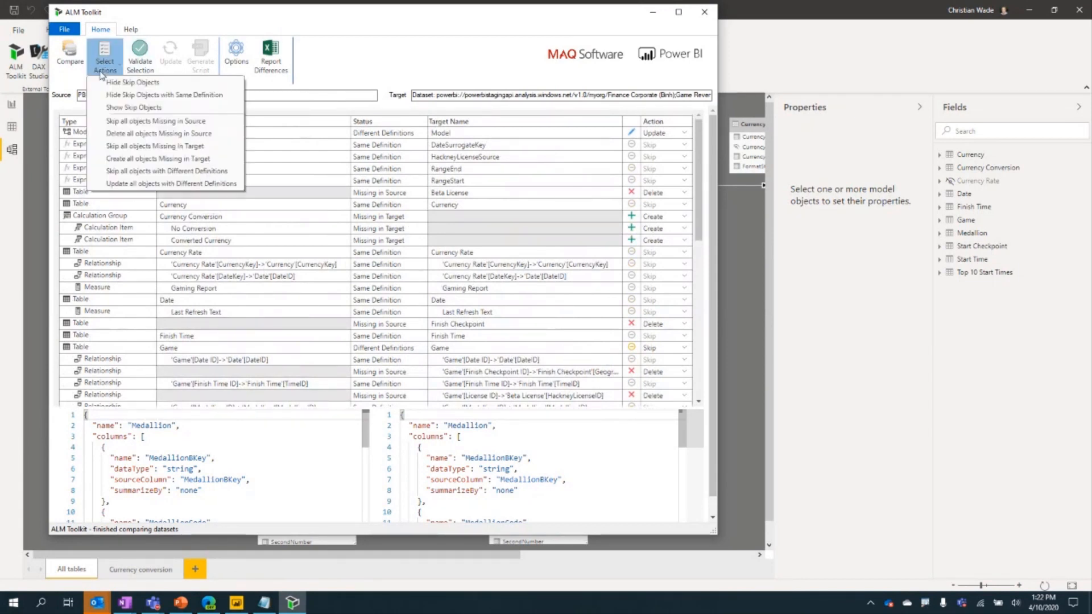
{"action": "left_click", "coordinate": [111, 95]}
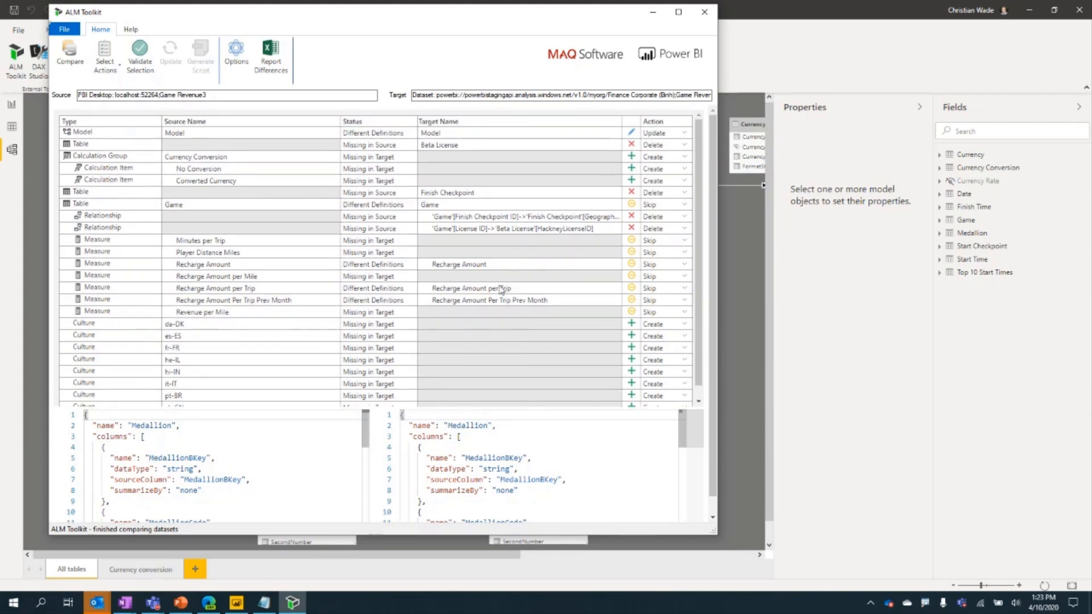
Hide all skip objects from the comparison list and view the Game table's source and target definitions.
{"action": "left_click", "coordinate": [102, 70]}
{"action": "left_click", "coordinate": [133, 82]}
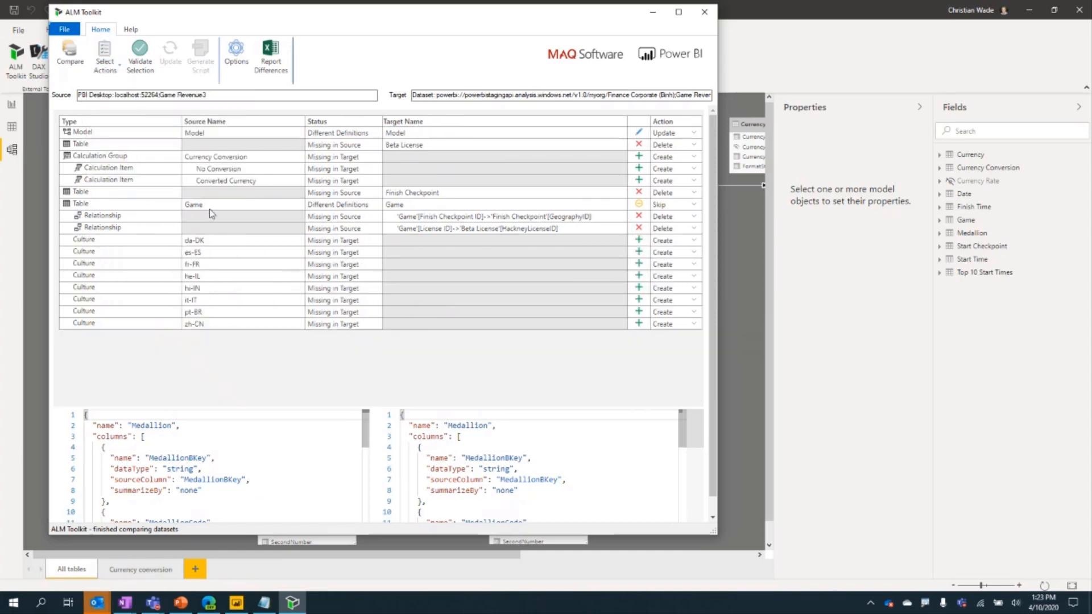
{"action": "left_click", "coordinate": [223, 208]}
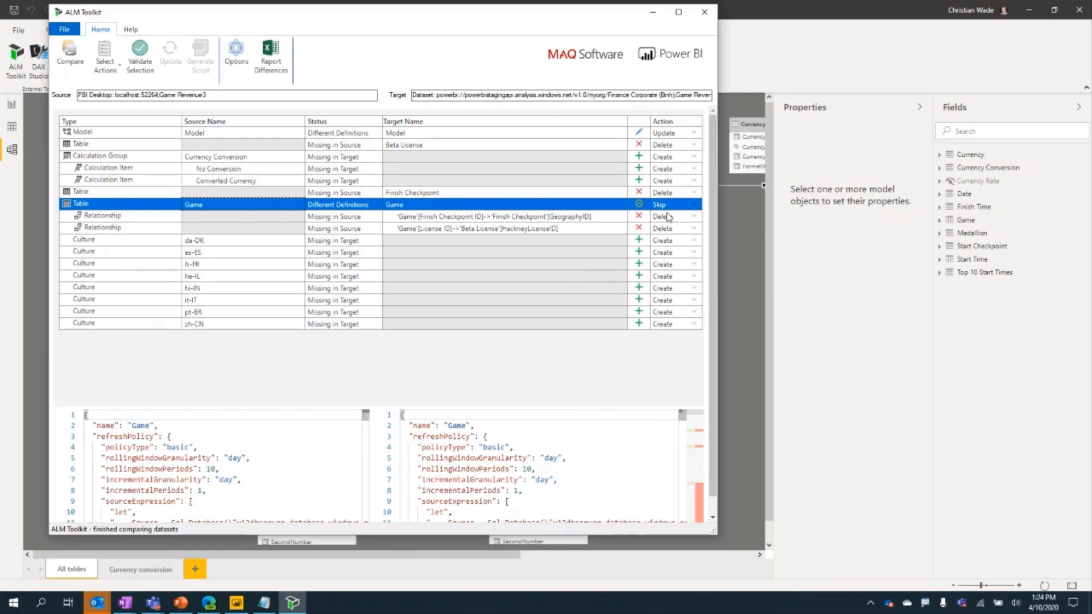
Set all objects missing in source to be skipped, including the Finish Checkpoint table and the two Game relationships.
{"action": "left_click", "coordinate": [552, 217]}
{"action": "left_click", "coordinate": [551, 195]}
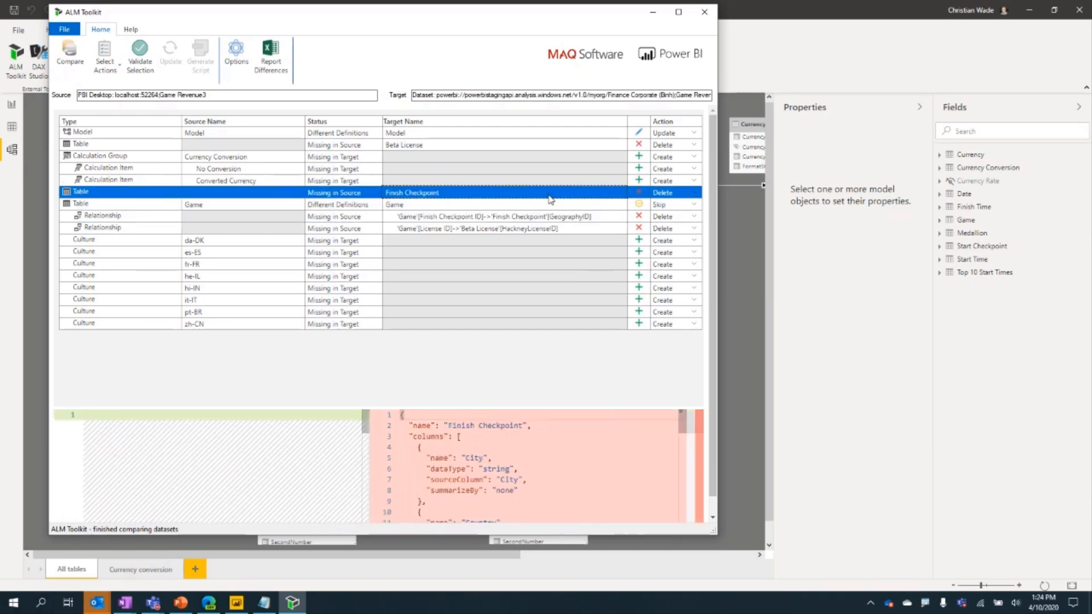
{"action": "left_click", "coordinate": [692, 195]}
{"action": "left_click", "coordinate": [692, 193]}
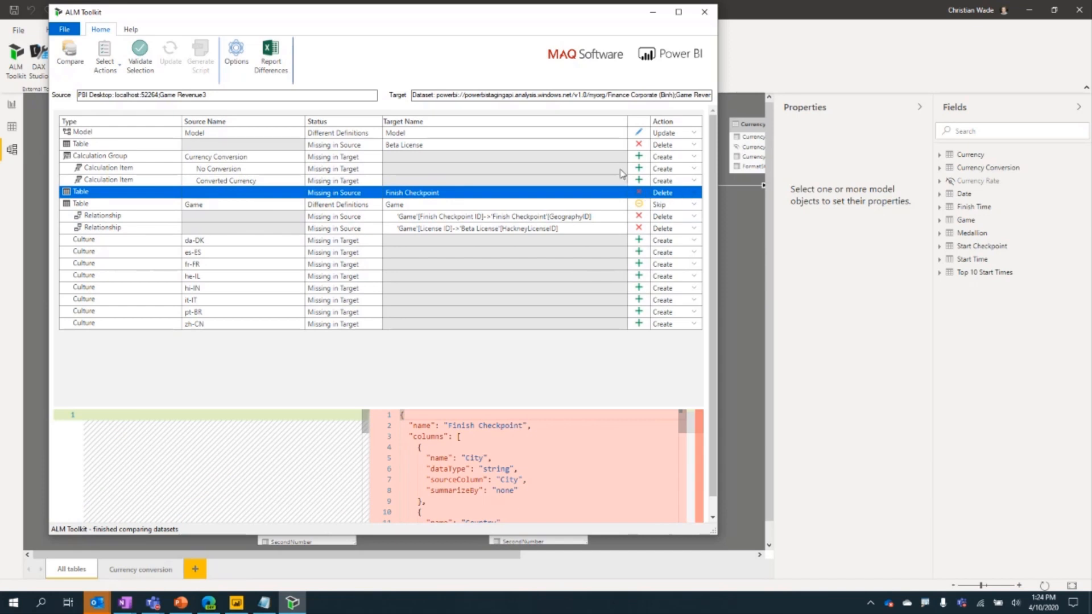
{"action": "left_click", "coordinate": [555, 216], "text": "ctrl"}
{"action": "left_click", "coordinate": [549, 228], "text": "ctrl"}
{"action": "left_click", "coordinate": [539, 197]}
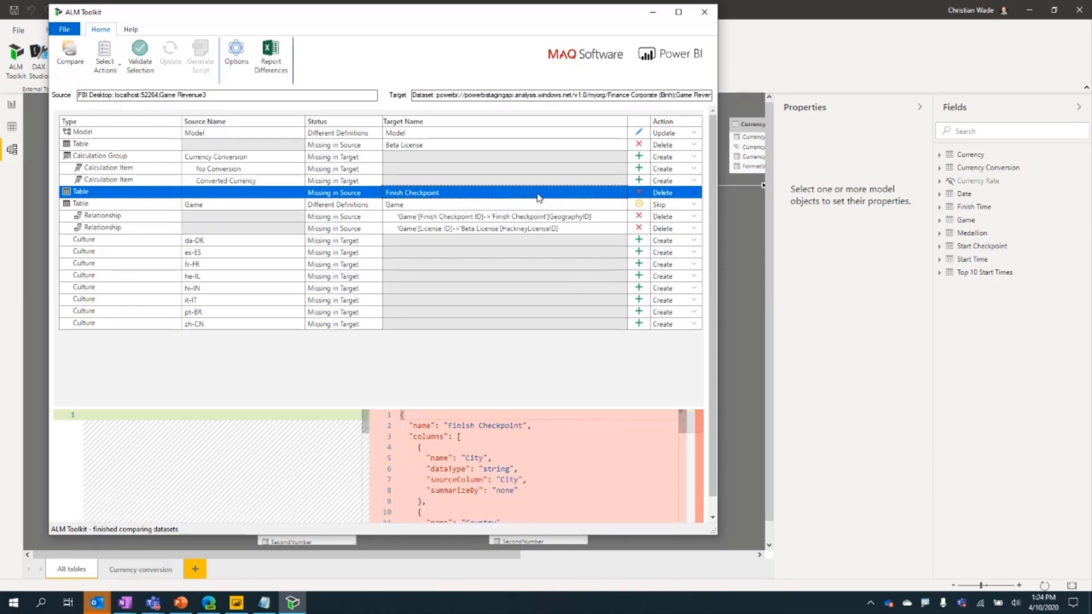
{"action": "left_click", "coordinate": [105, 59]}
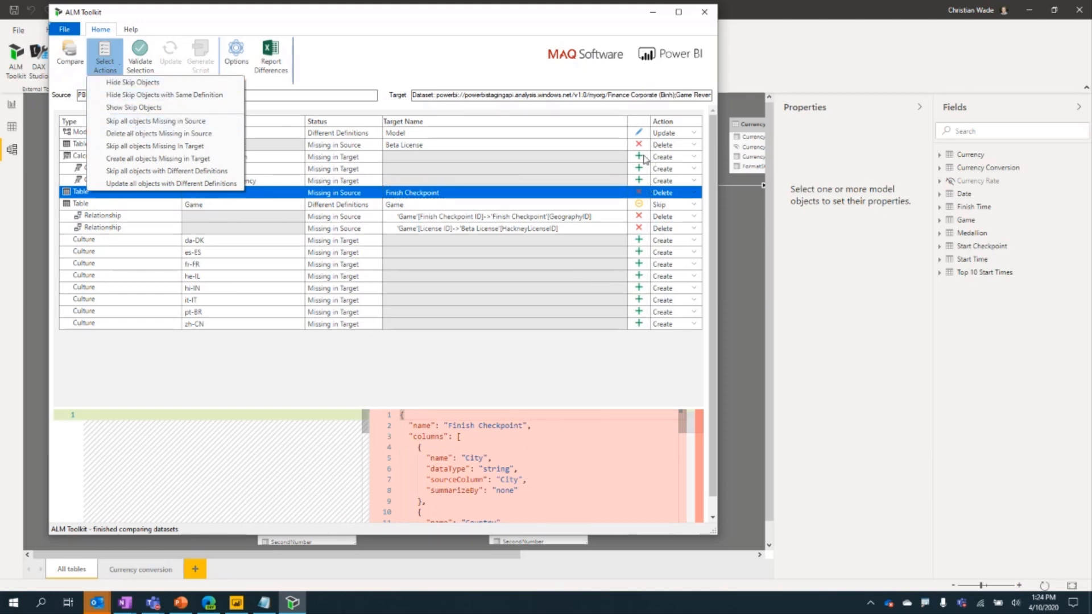
{"action": "left_click", "coordinate": [211, 125]}
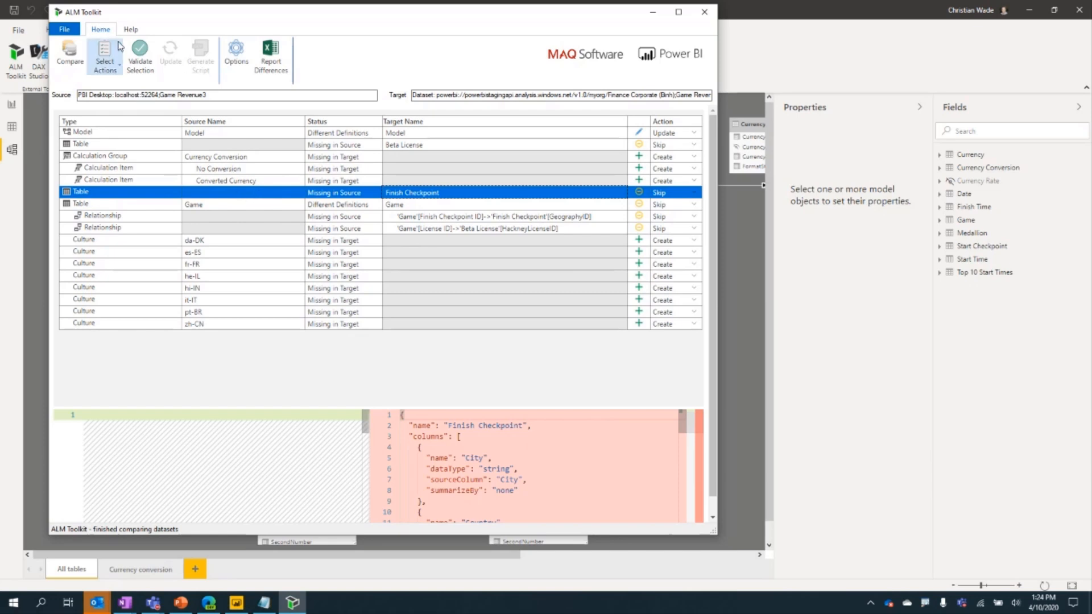
Hide the newly skipped objects and view the definition of the Converted Currency calculation item.
{"action": "left_click", "coordinate": [117, 70]}
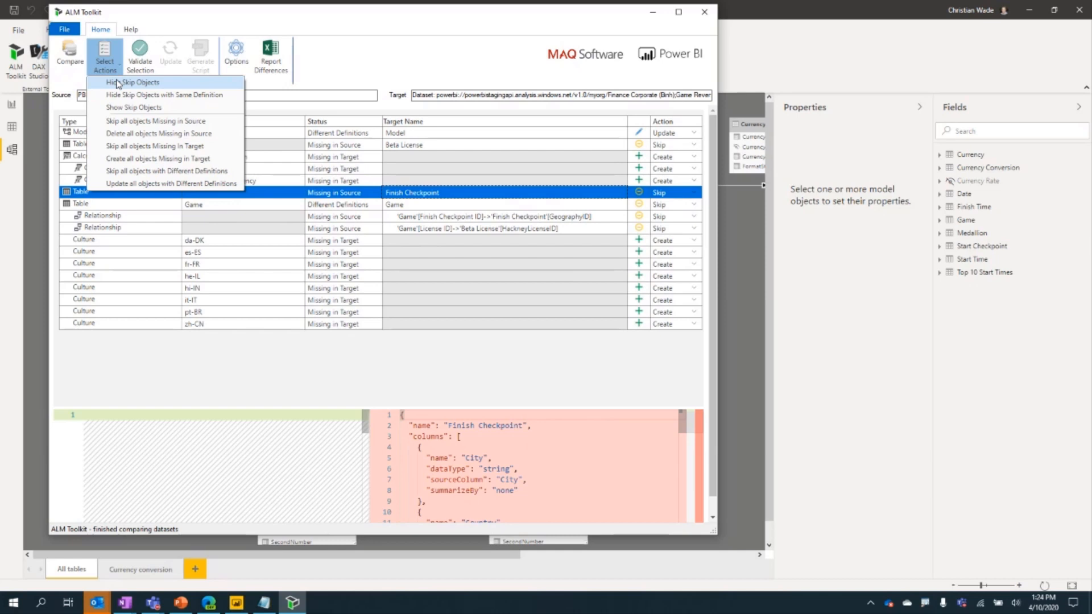
{"action": "left_click", "coordinate": [118, 83]}
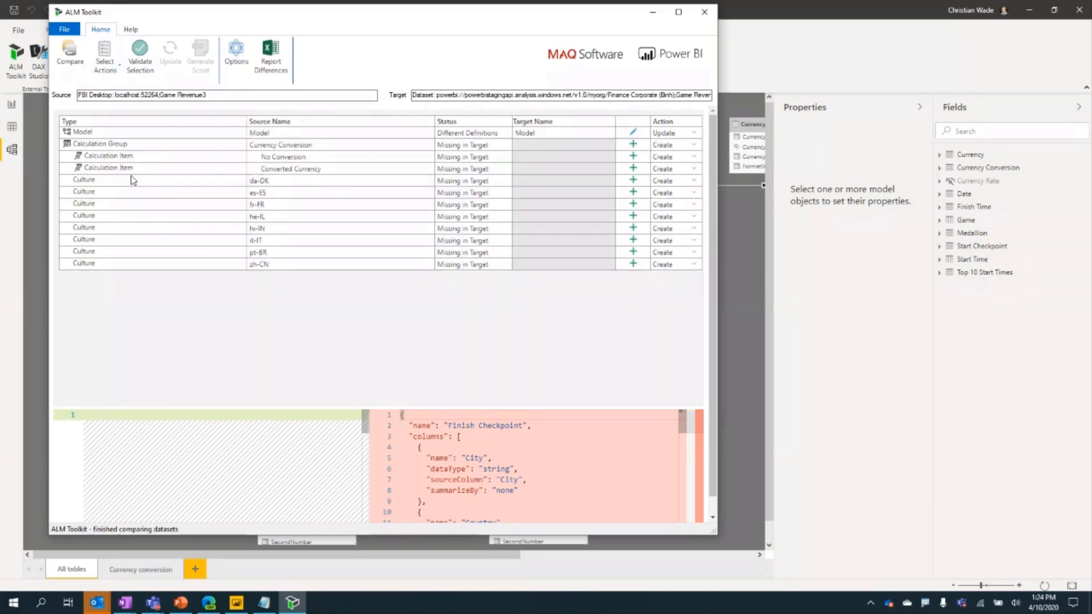
{"action": "left_click", "coordinate": [139, 180]}
{"action": "left_click", "coordinate": [141, 157]}
{"action": "left_click", "coordinate": [132, 169]}
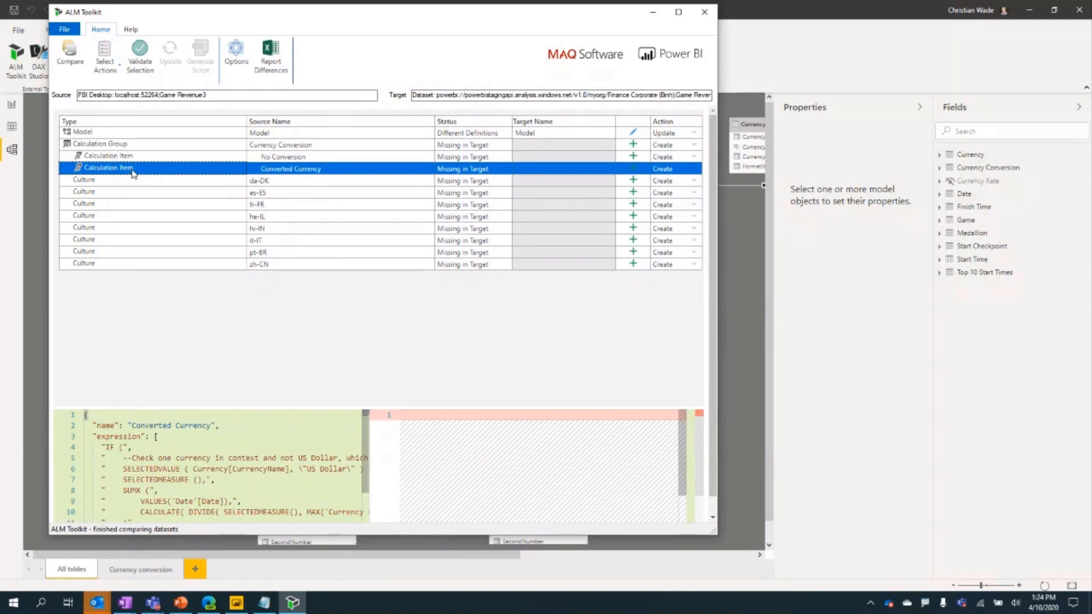
View the it-IT culture's definition, validate the selected actions and close the warning list.
{"action": "left_click", "coordinate": [228, 240]}
{"action": "left_click", "coordinate": [143, 59]}
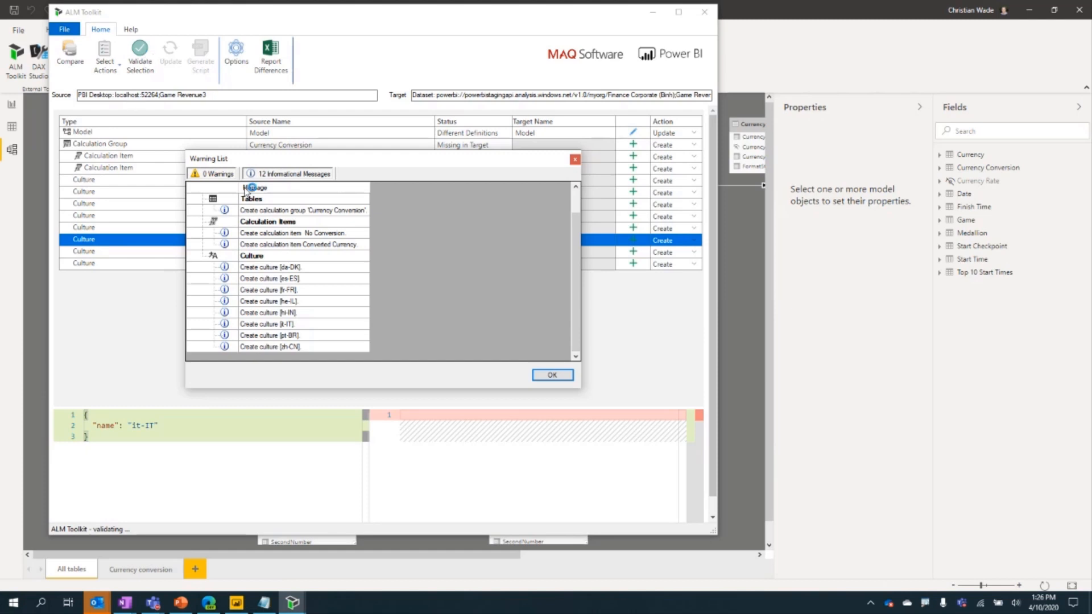
{"action": "left_click", "coordinate": [545, 377]}
Set the Model object to be skipped and validate the selection to check the resulting warnings.
{"action": "left_click", "coordinate": [463, 134]}
{"action": "right_click", "coordinate": [461, 137]}
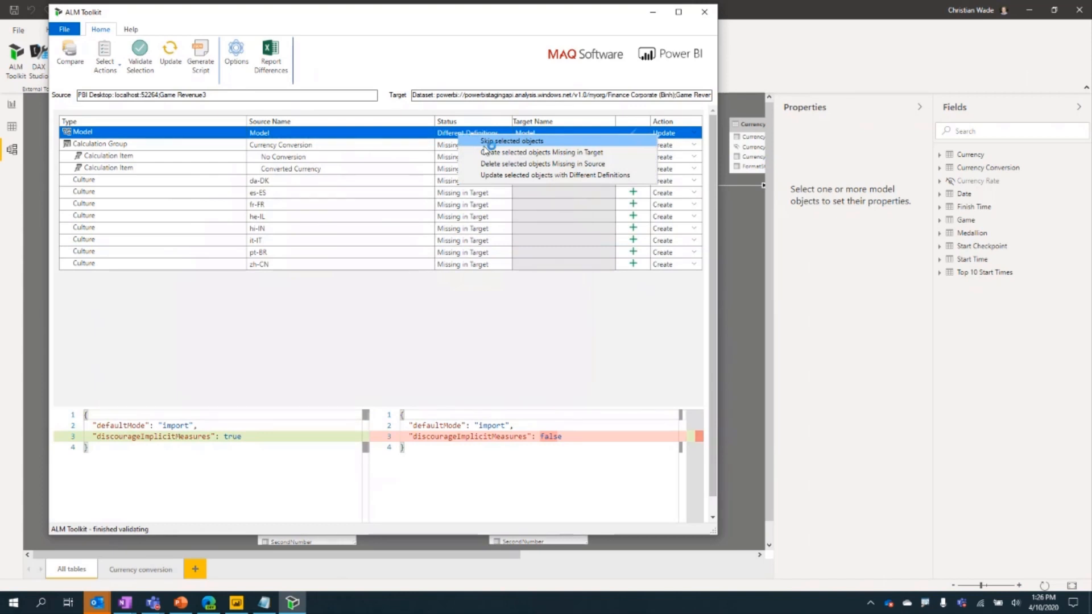
{"action": "left_click", "coordinate": [485, 142]}
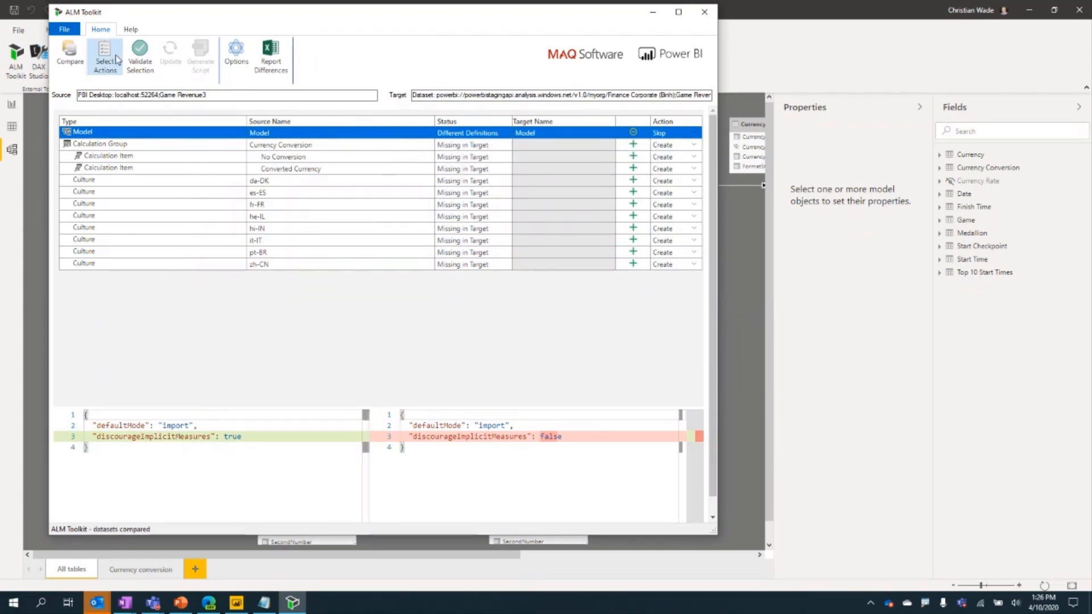
{"action": "left_click", "coordinate": [137, 57]}
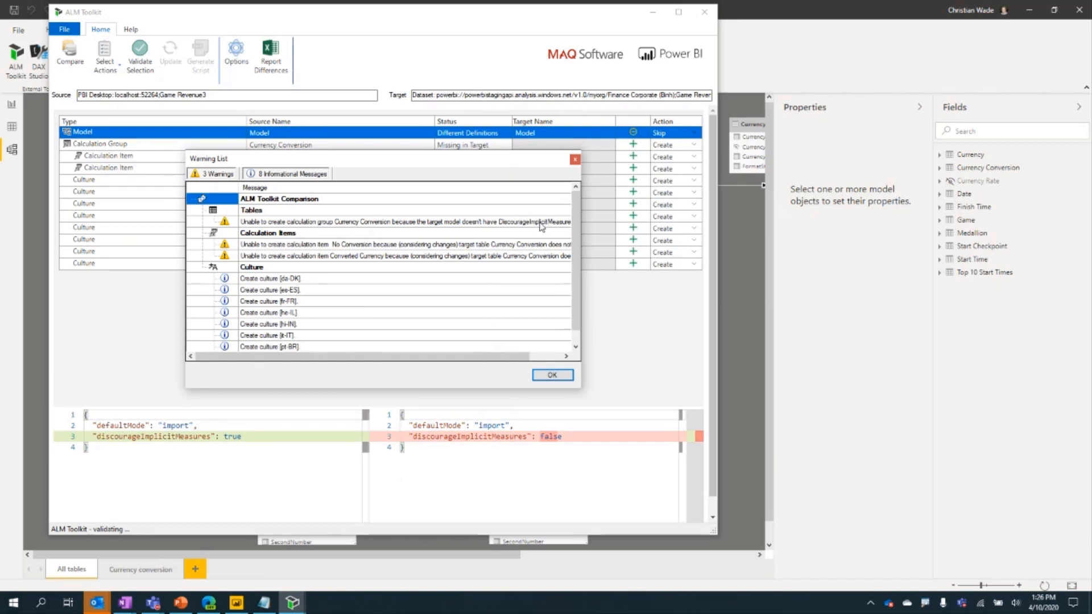
{"action": "mouse_move", "coordinate": [485, 358]}
{"action": "left_mouse_down"}
{"action": "mouse_move", "coordinate": [524, 360]}
{"action": "mouse_move", "coordinate": [484, 364]}
{"action": "left_mouse_up"}
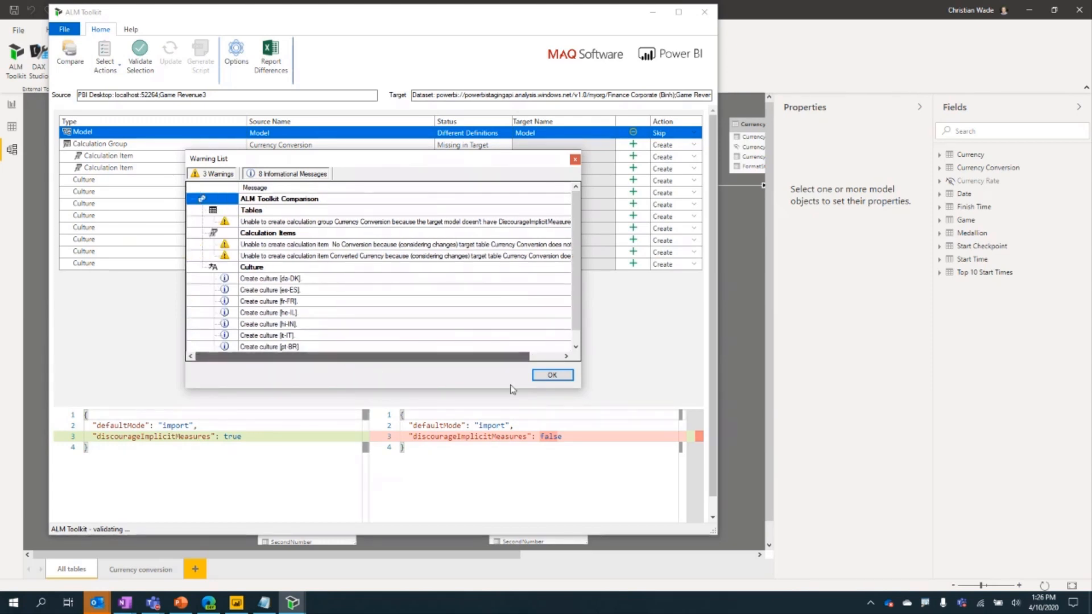
{"action": "left_click", "coordinate": [552, 376]}
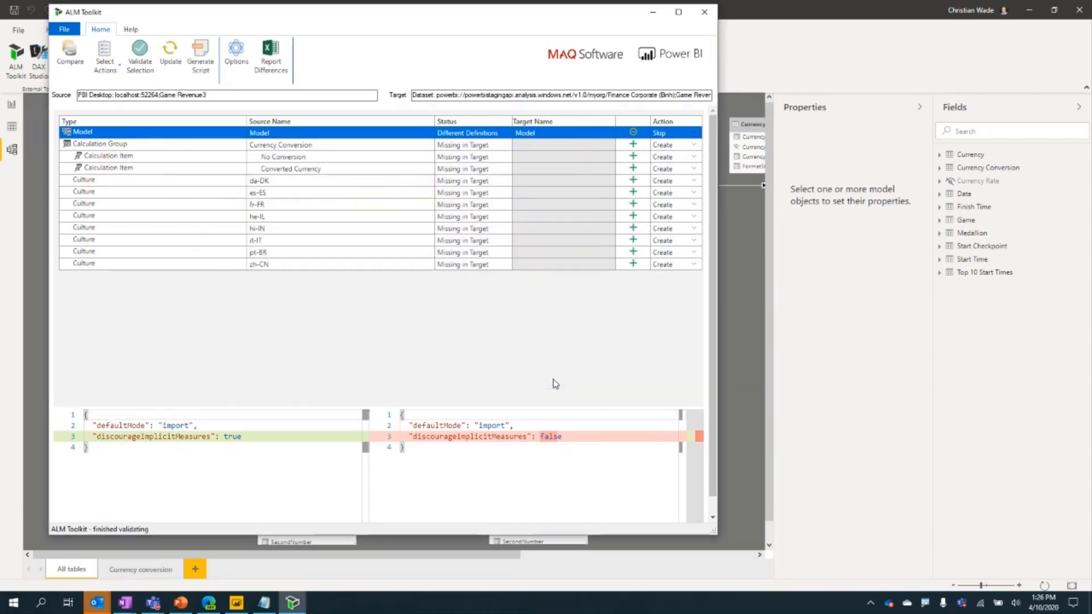
Set the Model object with different definitions to be updated and validate the selection again.
{"action": "right_click", "coordinate": [507, 139]}
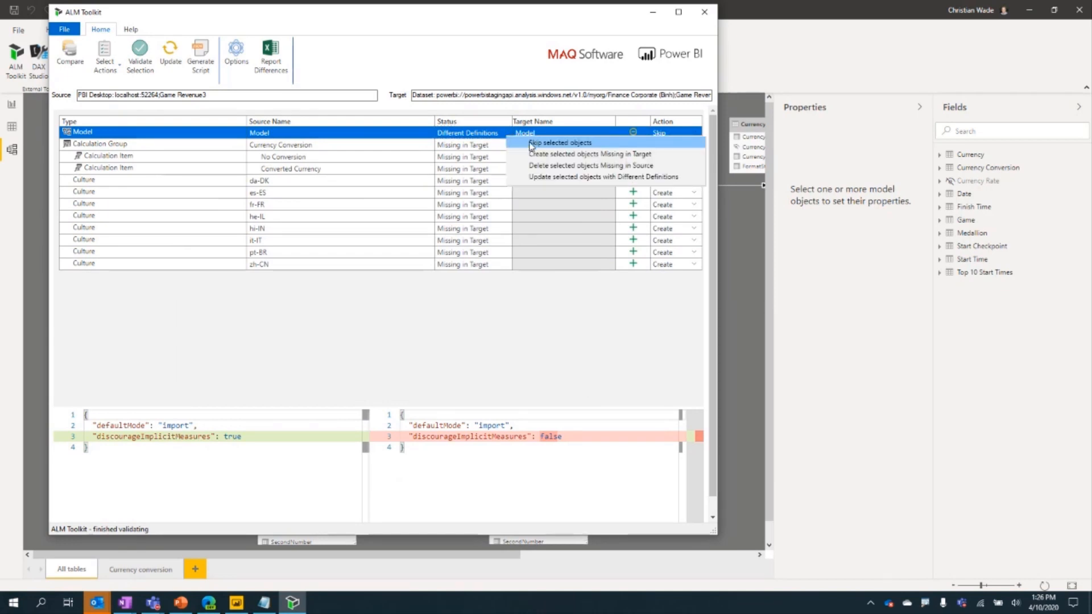
{"action": "left_click", "coordinate": [542, 177]}
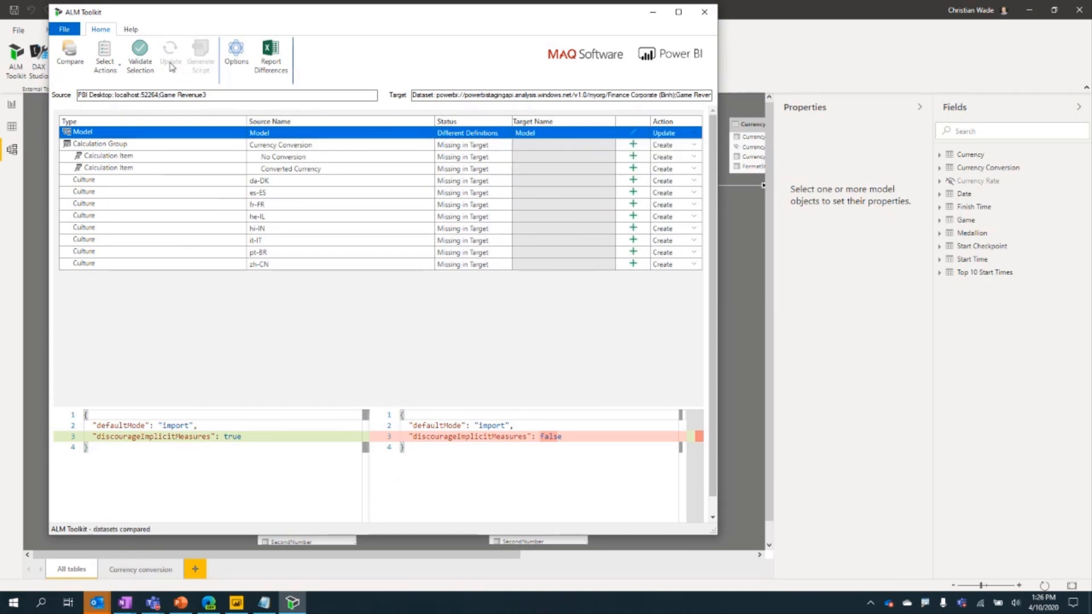
{"action": "left_click", "coordinate": [142, 57]}
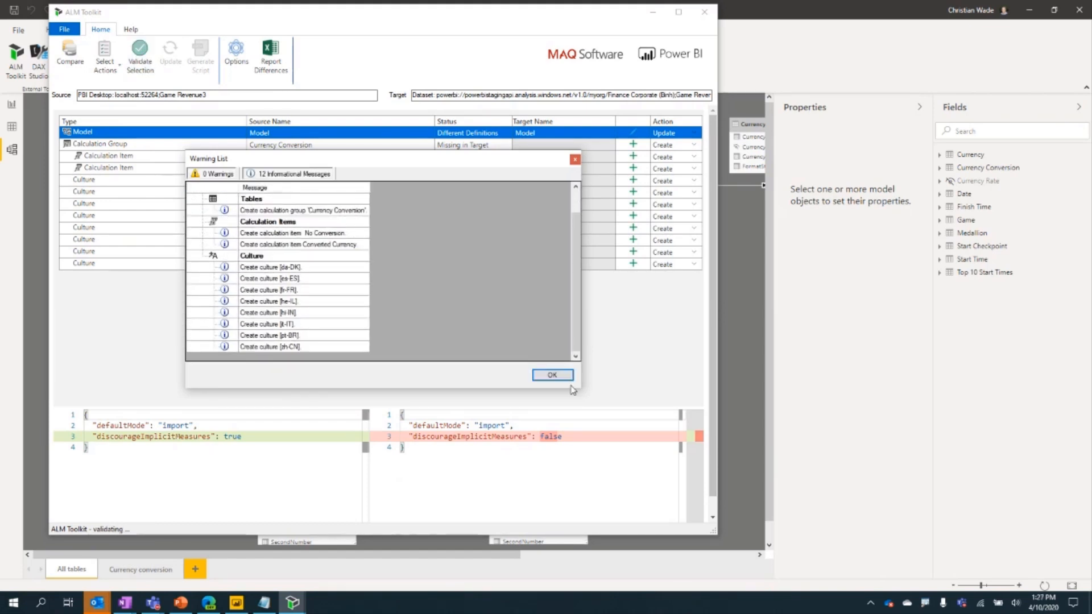
{"action": "left_click", "coordinate": [560, 376]}
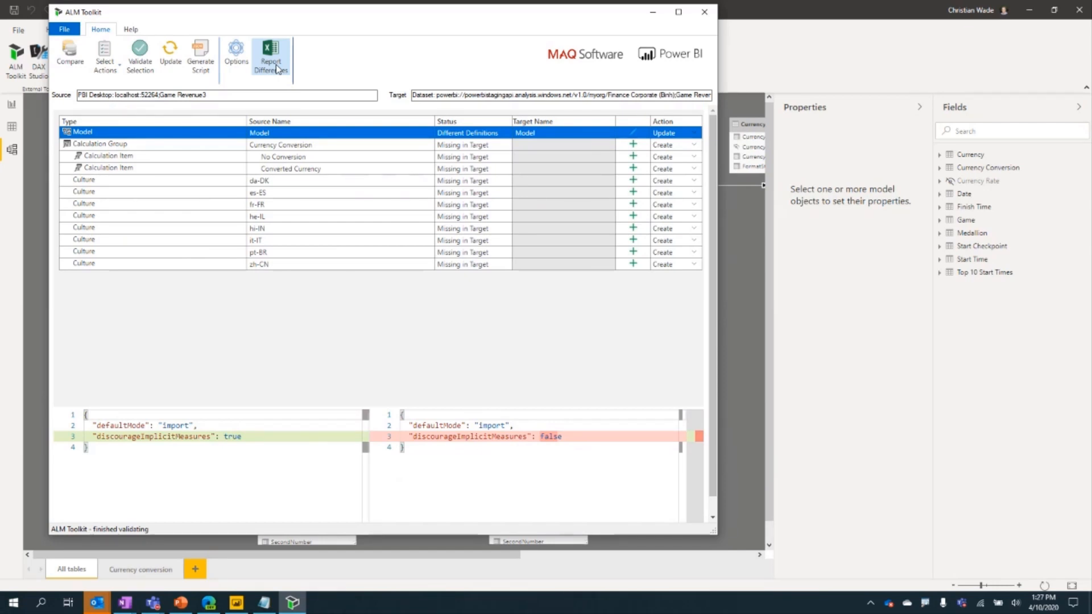
{"action": "left_click", "coordinate": [202, 63]}
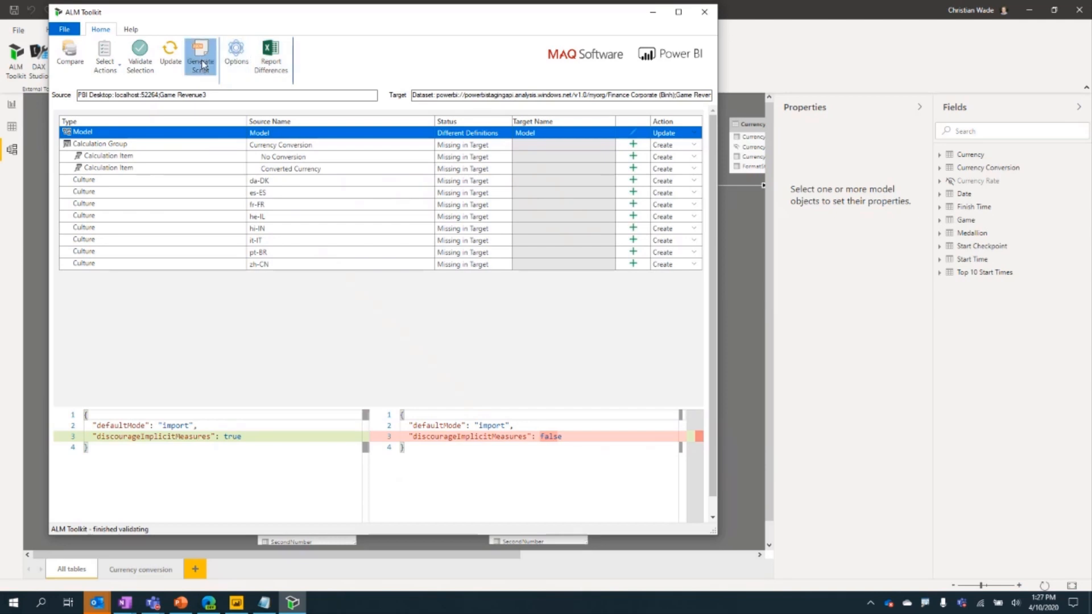
{"action": "left_click", "coordinate": [314, 323]}
{"action": "left_click", "coordinate": [315, 328]}
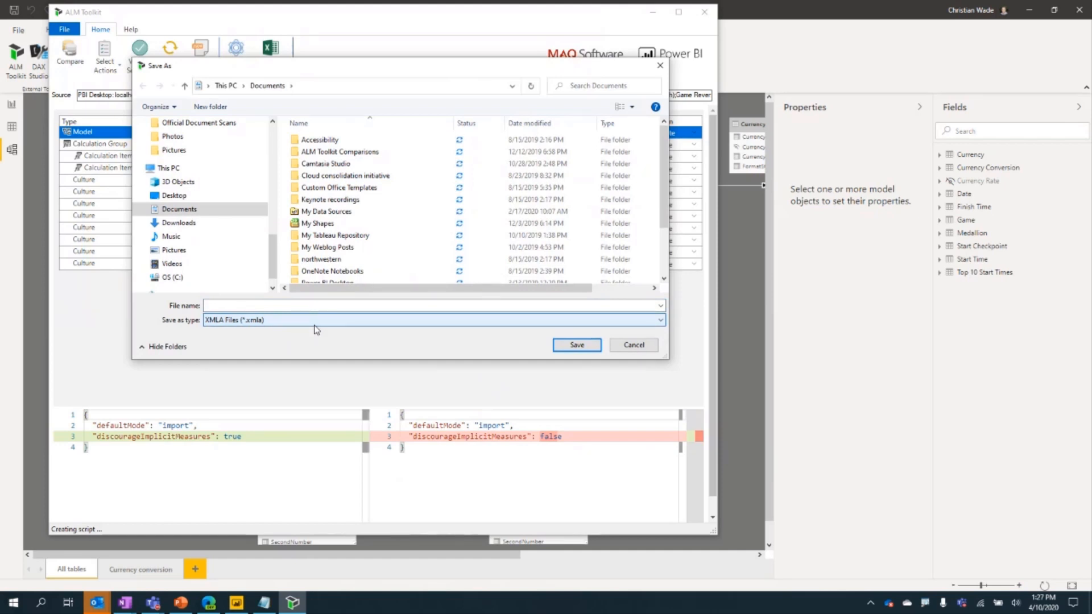
{"action": "left_click", "coordinate": [633, 345]}
Deploy the validated changes to the target dataset and refresh the comparison once processing has finished.
{"action": "left_click", "coordinate": [170, 55]}
{"action": "left_click", "coordinate": [563, 342]}
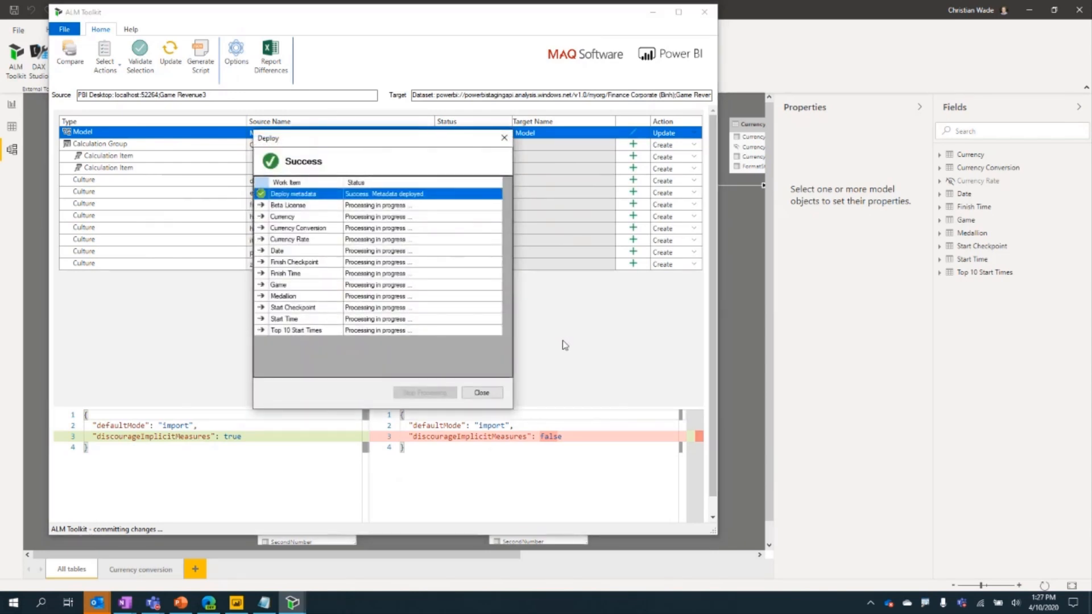
{"action": "left_click_drag", "start_coordinate": [362, 144], "coordinate": [572, 164]}
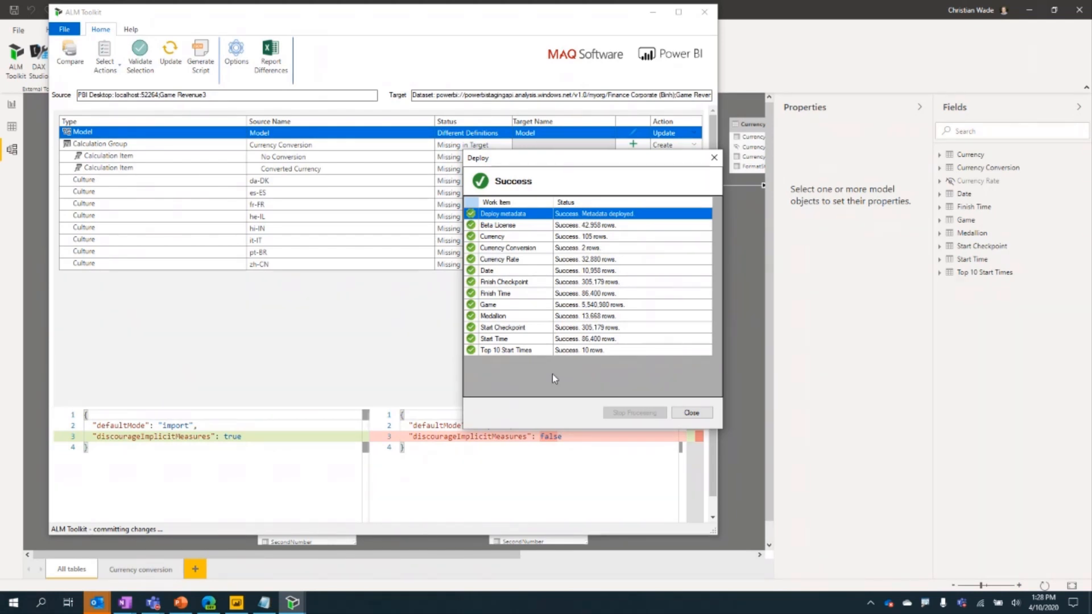
{"action": "left_click", "coordinate": [690, 414]}
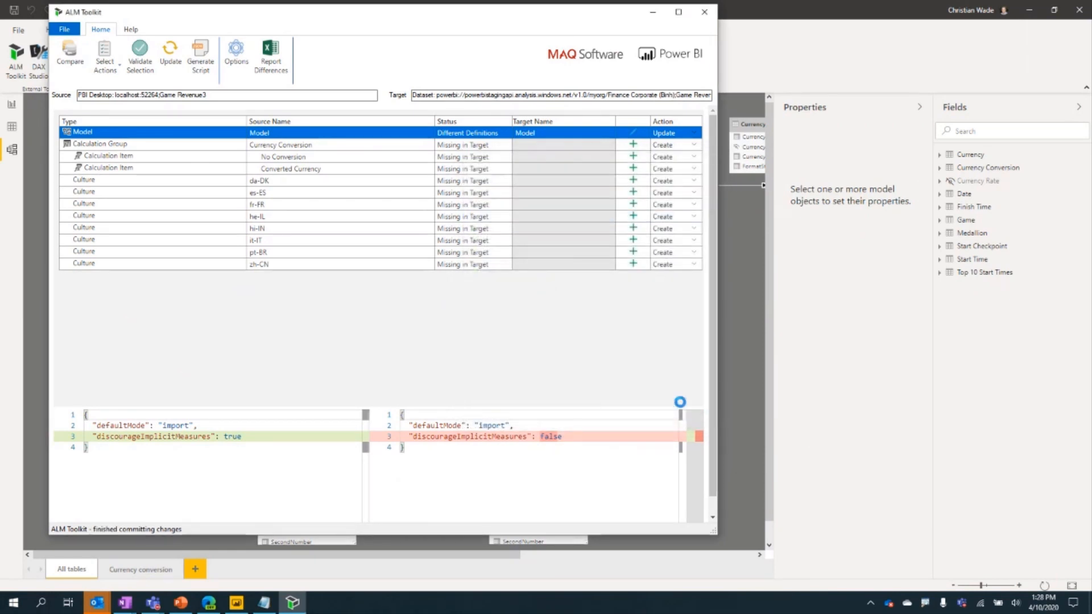
{"action": "left_click", "coordinate": [557, 344]}
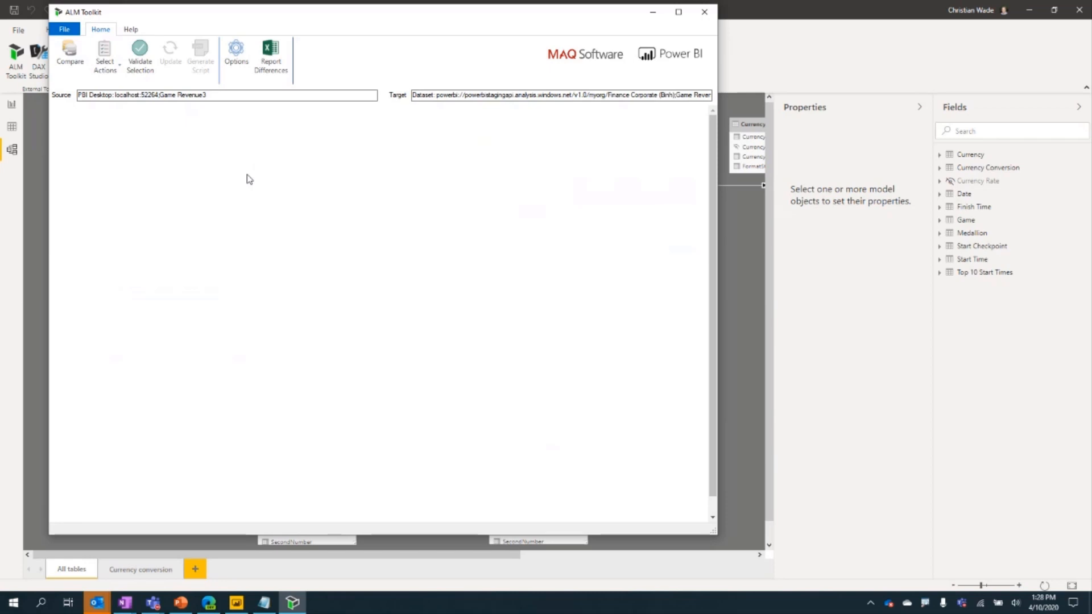
Review the database deployment options for processing and affected tables, leaving the settings unsaved.
{"action": "left_click", "coordinate": [242, 61]}
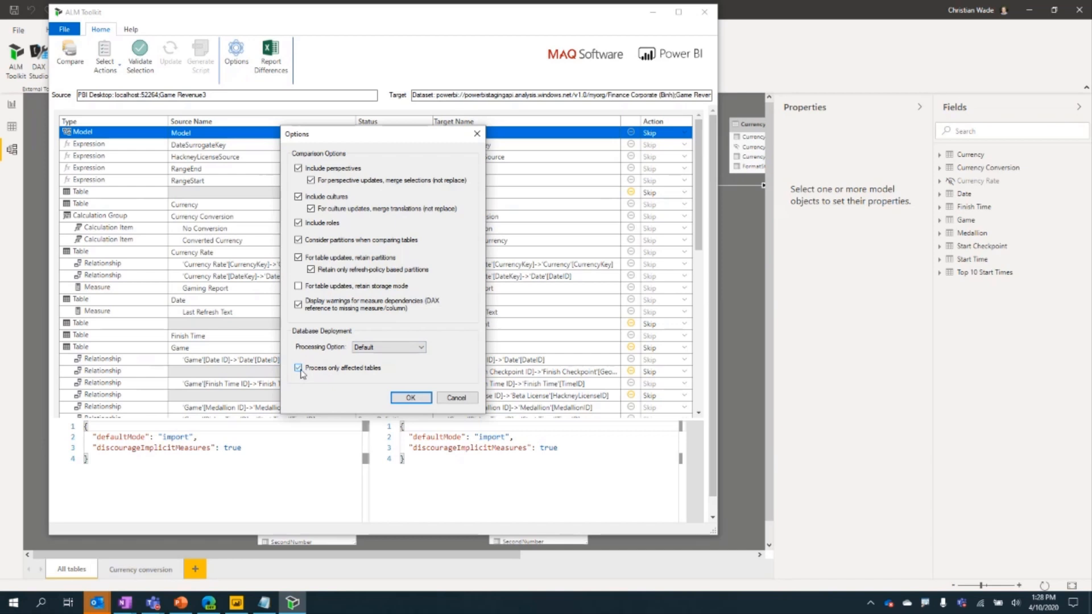
{"action": "left_click", "coordinate": [298, 368]}
{"action": "left_click", "coordinate": [390, 346]}
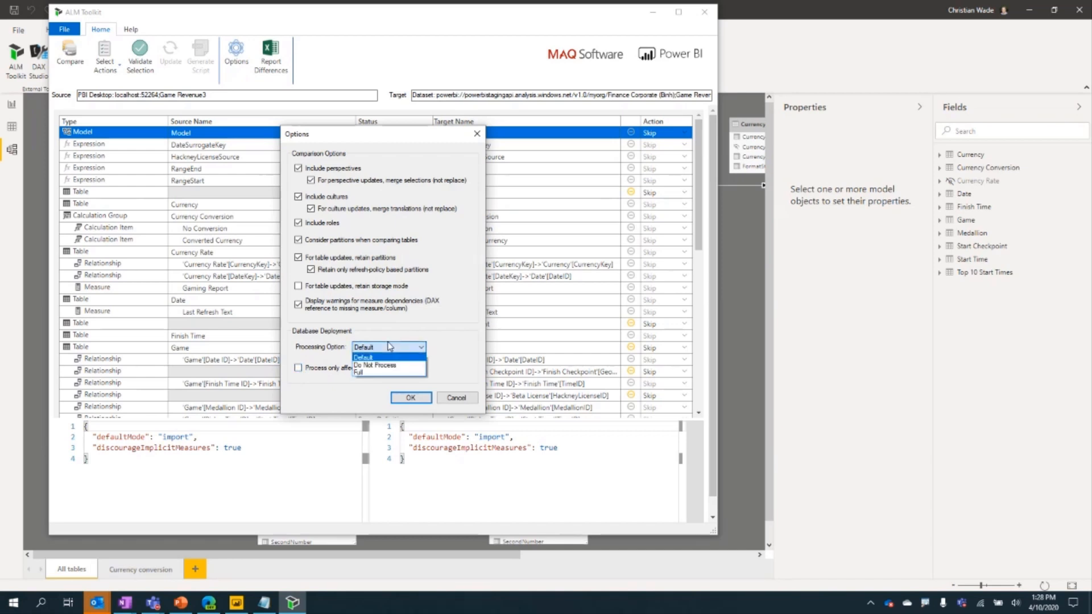
{"action": "left_click", "coordinate": [387, 348]}
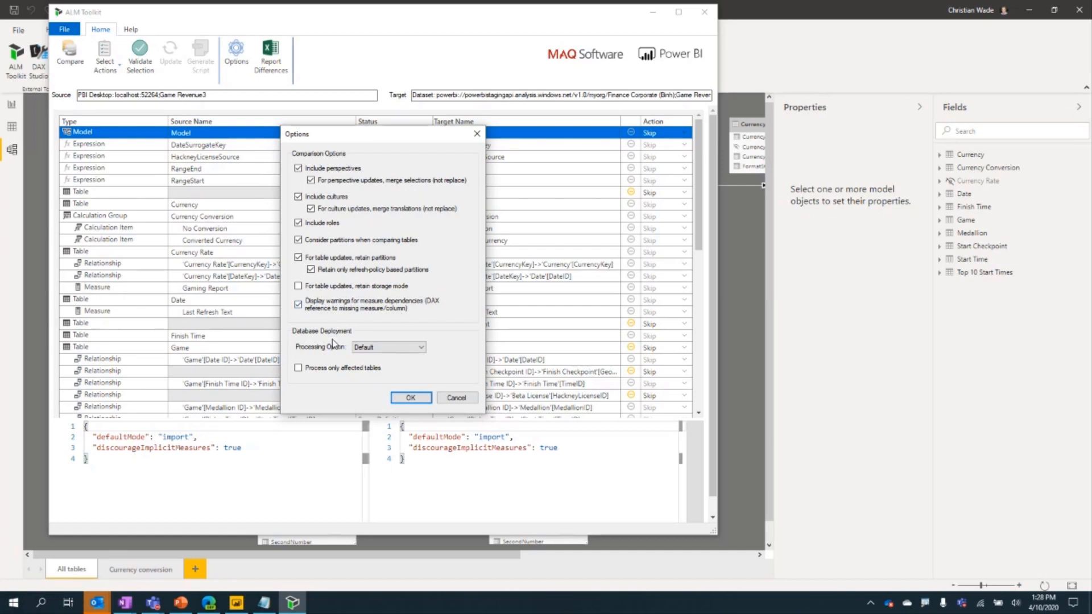
{"action": "left_click", "coordinate": [457, 398]}
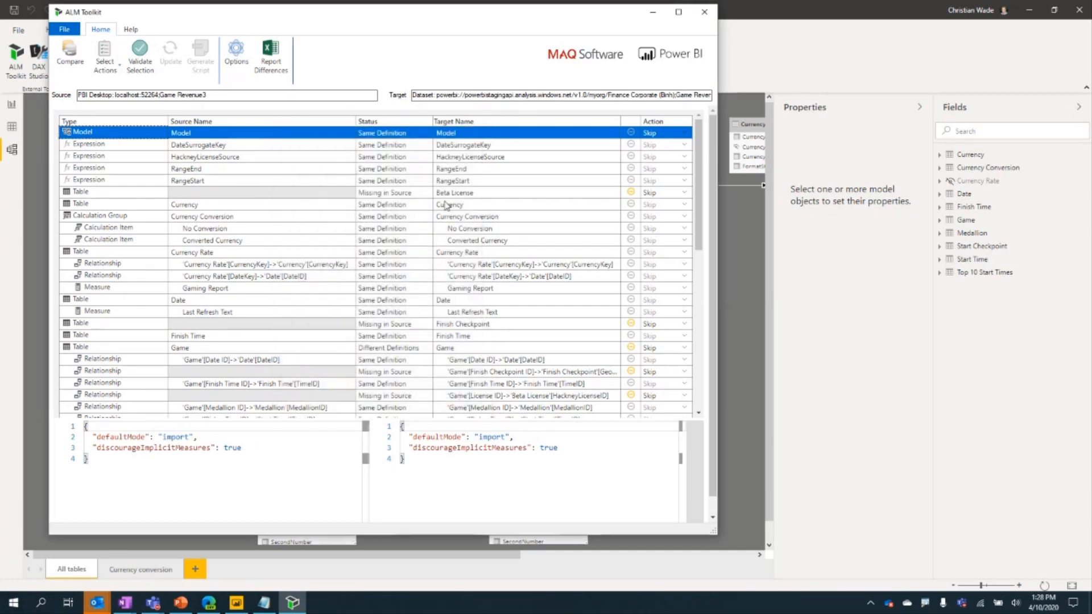
Examine the definitions of the Converted Currency calculation item and the Beta License and Game tables in the refreshed comparison.
{"action": "left_click", "coordinate": [252, 240]}
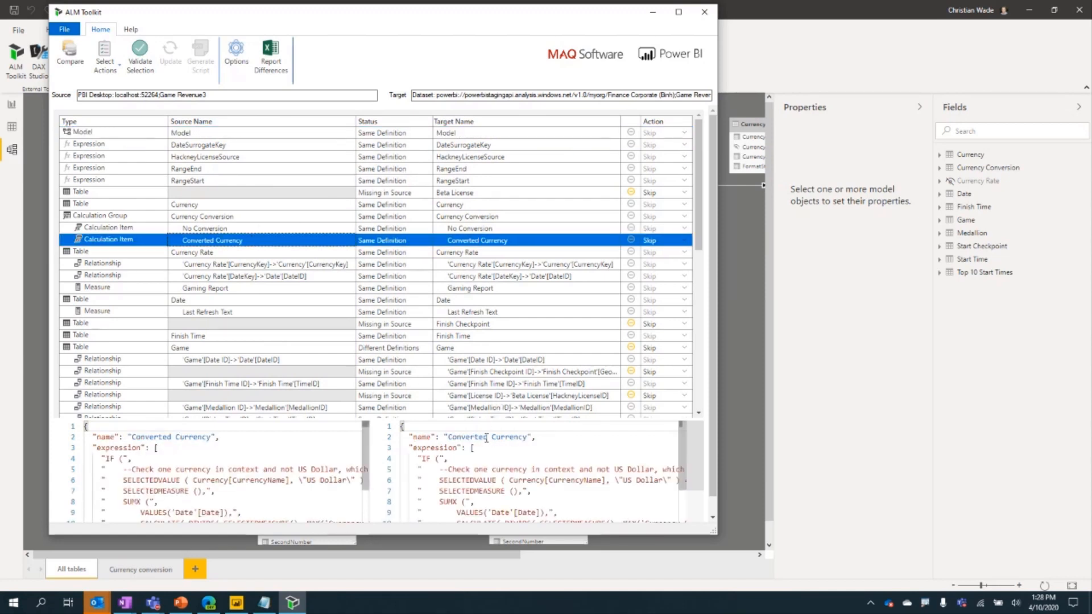
{"action": "scroll", "coordinate": [485, 488], "scroll_direction": "down", "scroll_amount": 2}
{"action": "scroll", "coordinate": [485, 488], "scroll_direction": "up", "scroll_amount": 2}
{"action": "left_click", "coordinate": [531, 196]}
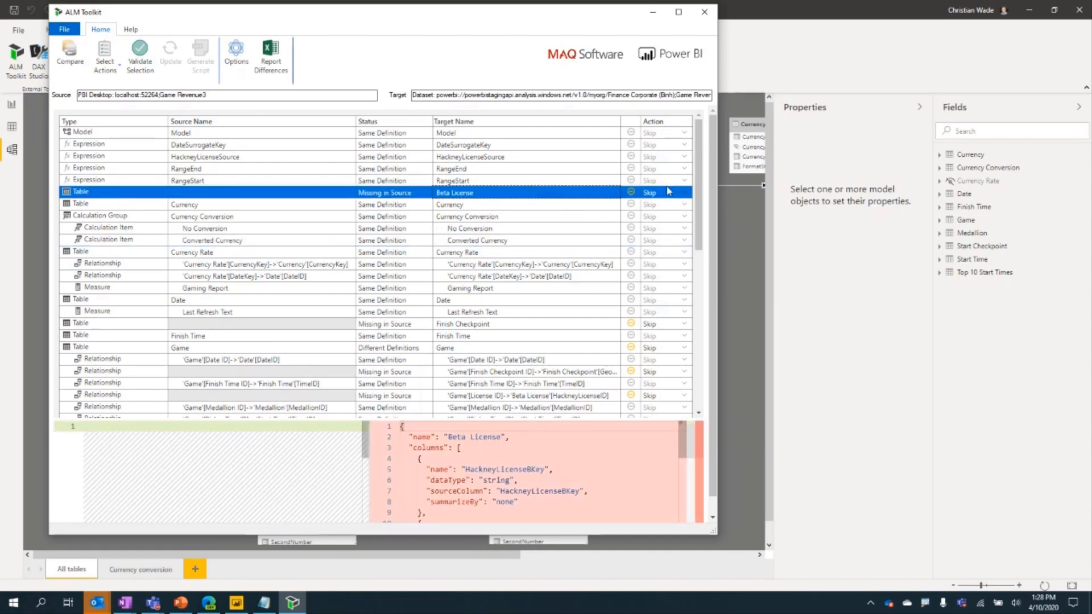
{"action": "left_click", "coordinate": [666, 197]}
{"action": "left_click", "coordinate": [564, 198]}
{"action": "left_click", "coordinate": [455, 349]}
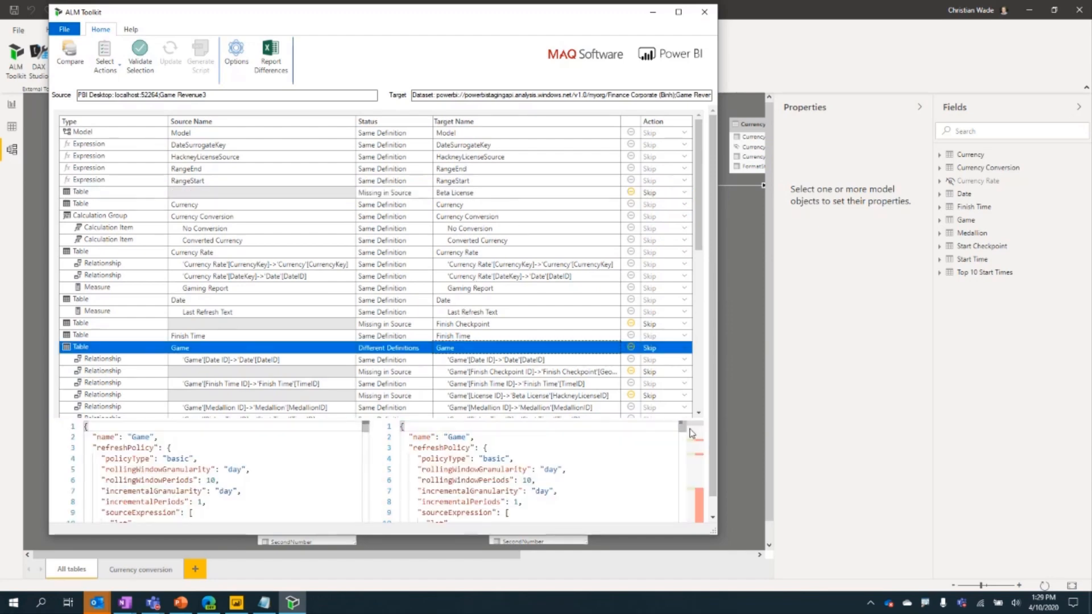
{"action": "mouse_move", "coordinate": [685, 432]}
{"action": "left_mouse_down"}
{"action": "mouse_move", "coordinate": [699, 482]}
{"action": "mouse_move", "coordinate": [699, 420]}
{"action": "left_mouse_up"}
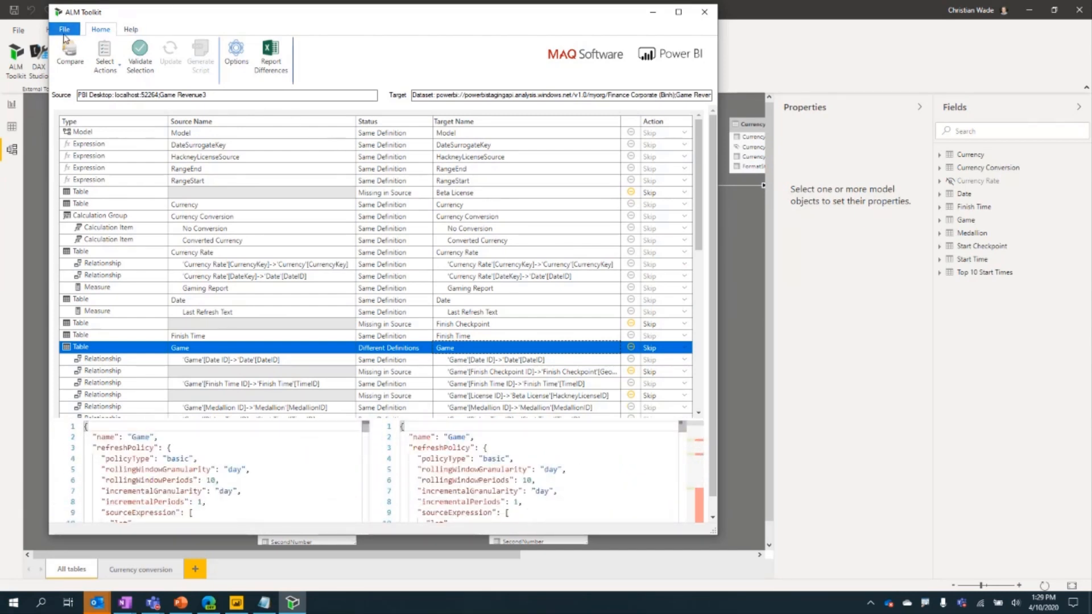
Save the comparison as Comparison1.almt in the Downloads folder, replacing the existing file.
{"action": "left_click", "coordinate": [64, 34]}
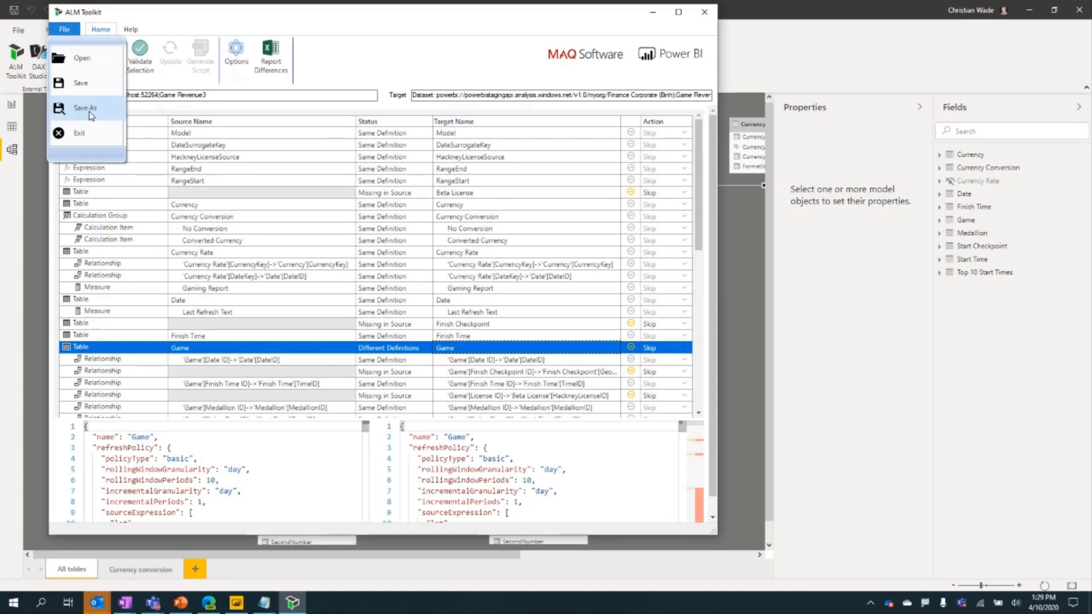
{"action": "left_click", "coordinate": [89, 114]}
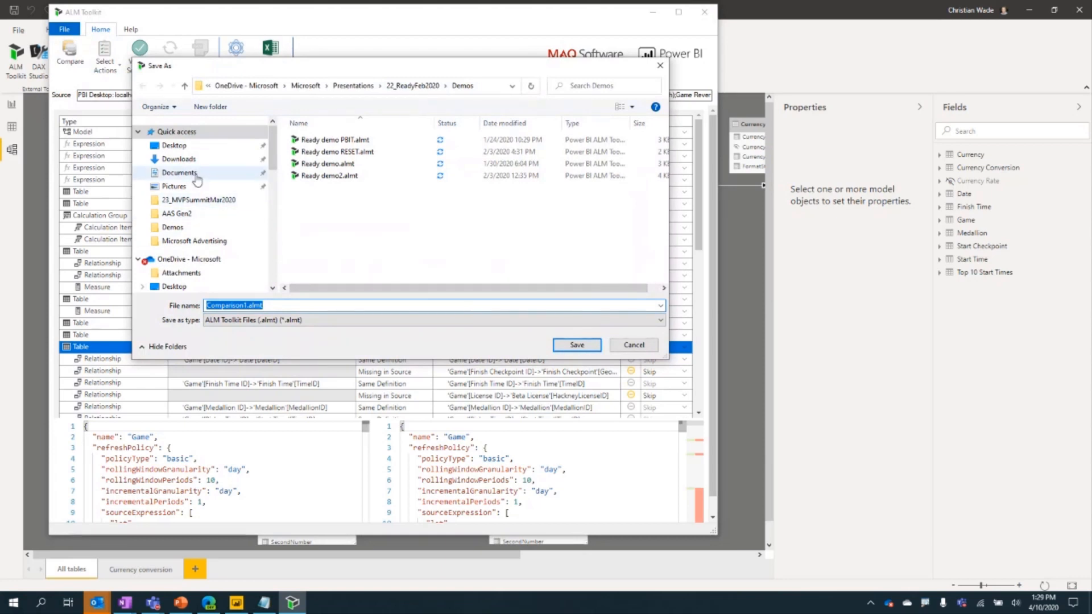
{"action": "left_click", "coordinate": [179, 158]}
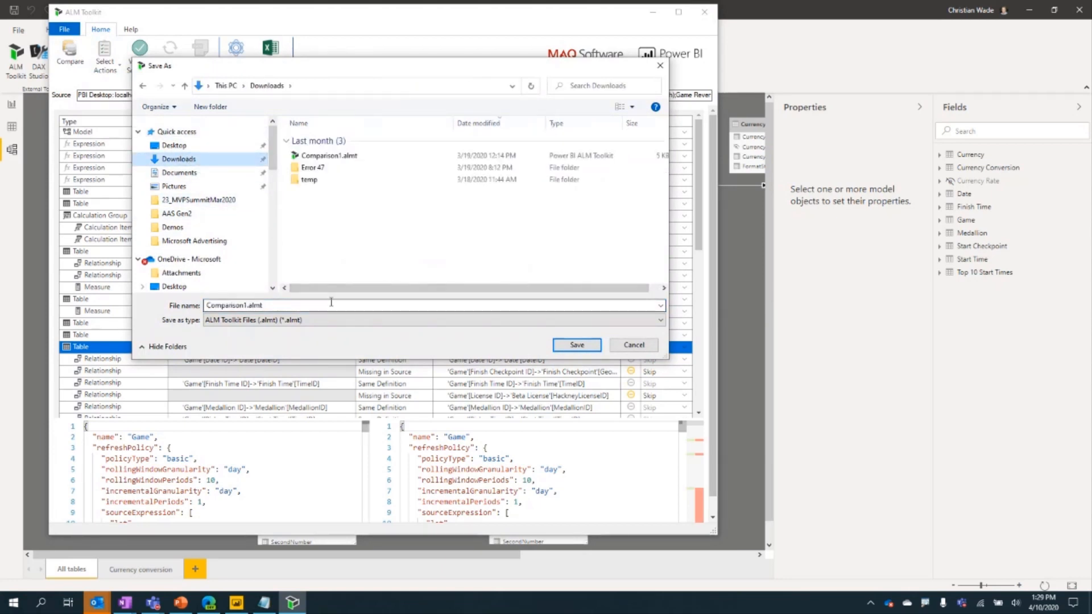
{"action": "double_click", "coordinate": [372, 157]}
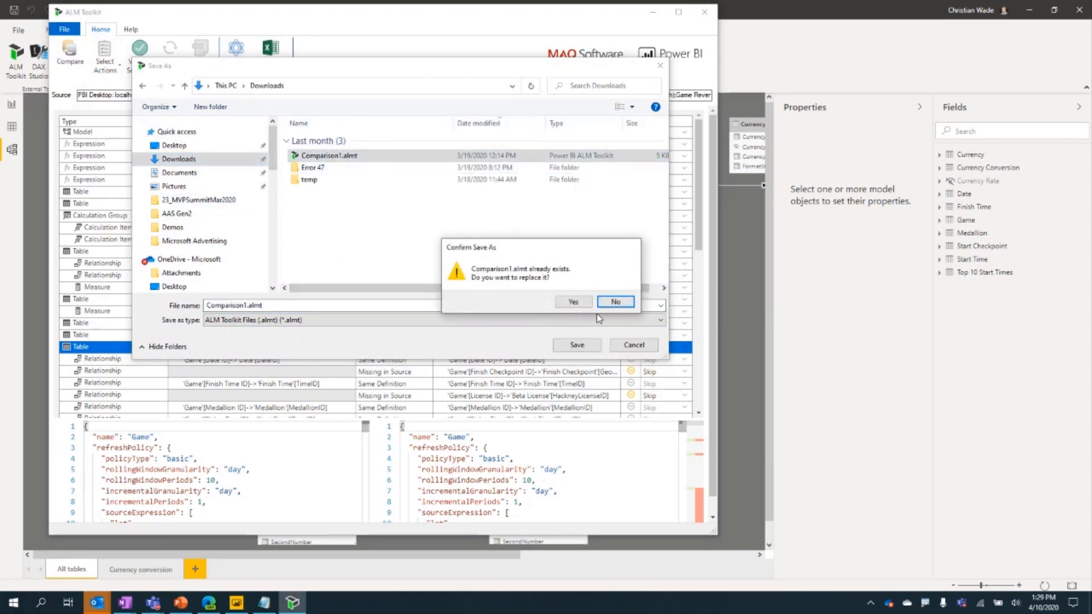
{"action": "left_click", "coordinate": [572, 305]}
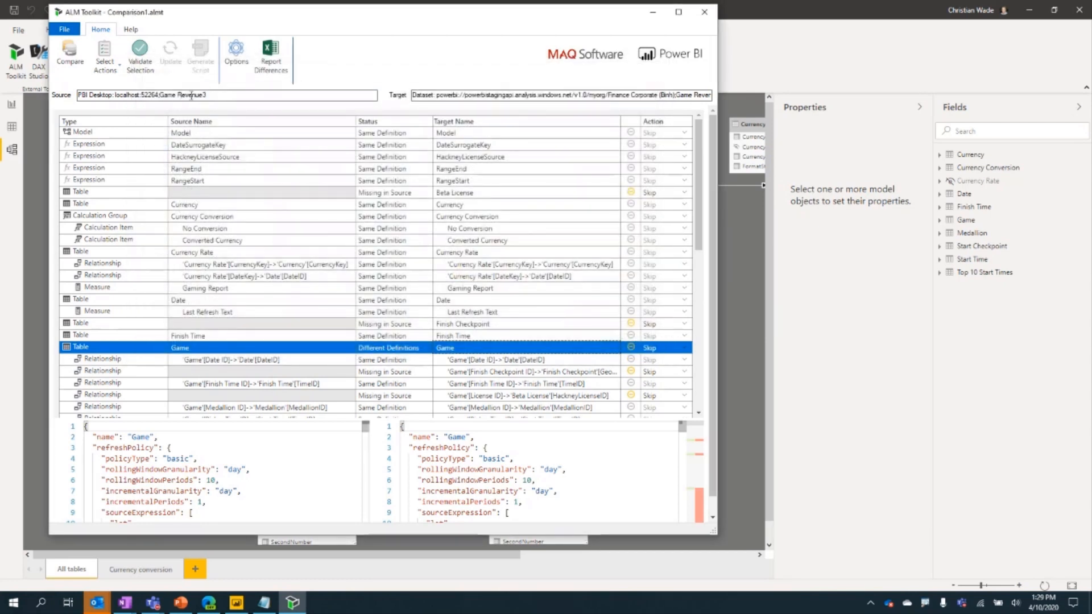
Close the comparison and launch ALM Toolkit again as a standalone application, dismissing the initial connection settings.
{"action": "left_click", "coordinate": [710, 19]}
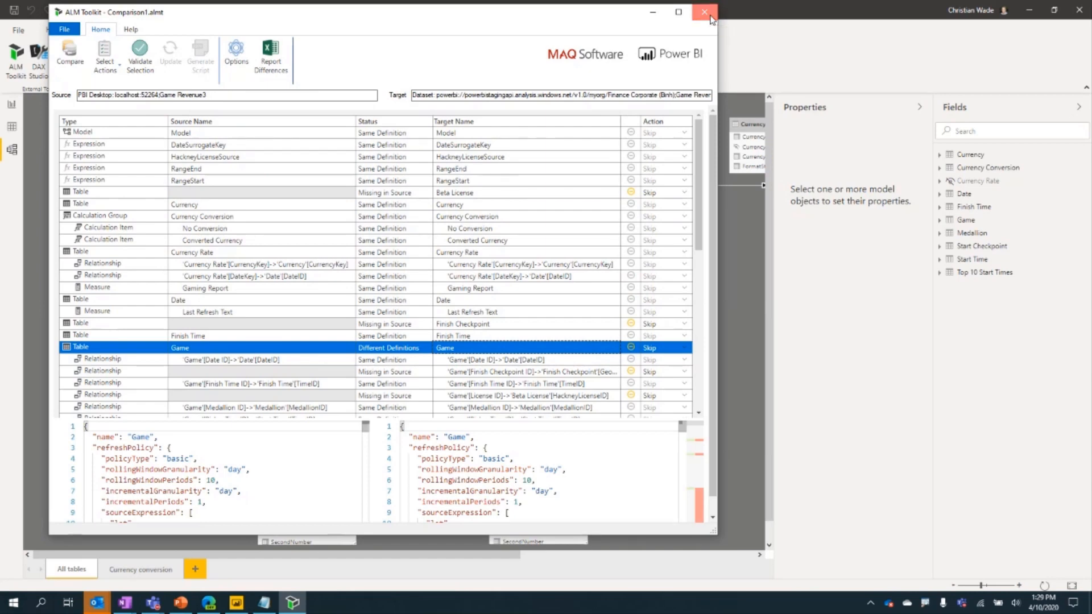
{"action": "key", "text": "super"}
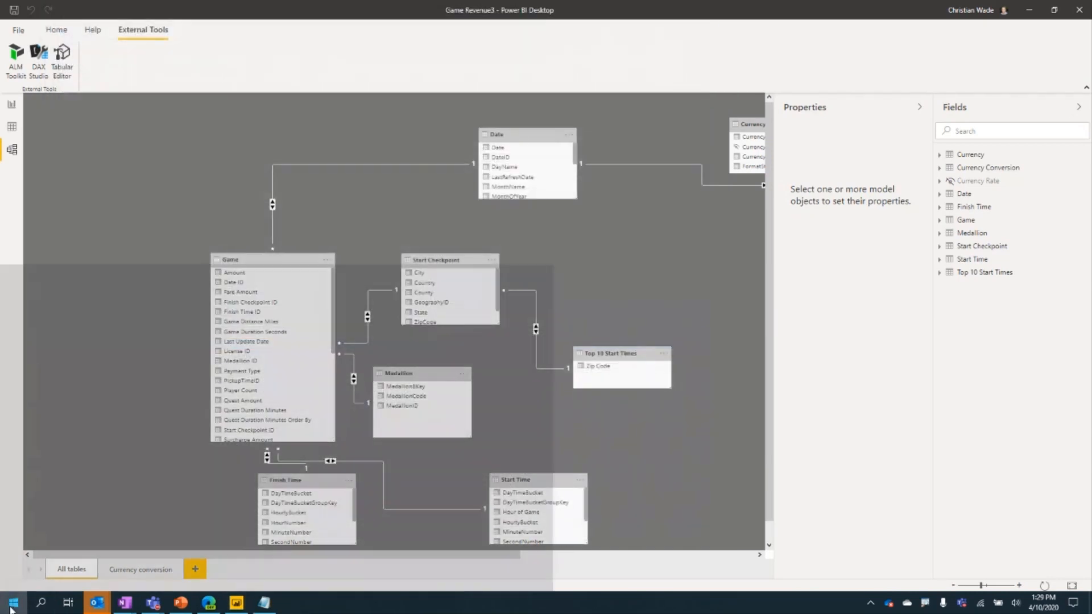
{"action": "left_click", "coordinate": [515, 465]}
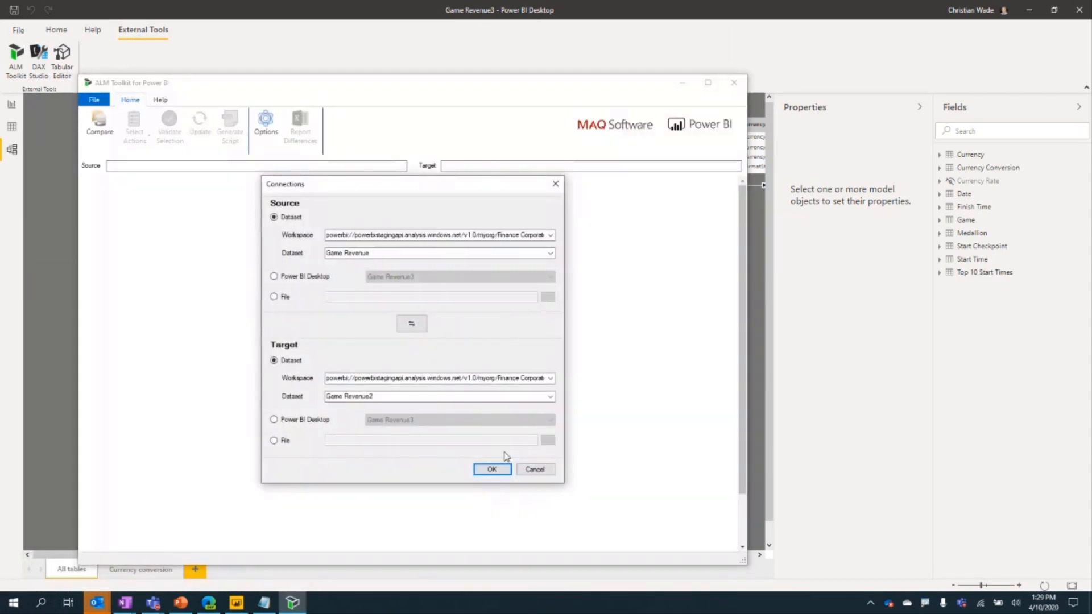
{"action": "left_click", "coordinate": [534, 469]}
Open Comparison1.almt from Downloads and run its comparison of Game Revenue3 against Game Revenue2, signing in with the account.
{"action": "left_click", "coordinate": [93, 100]}
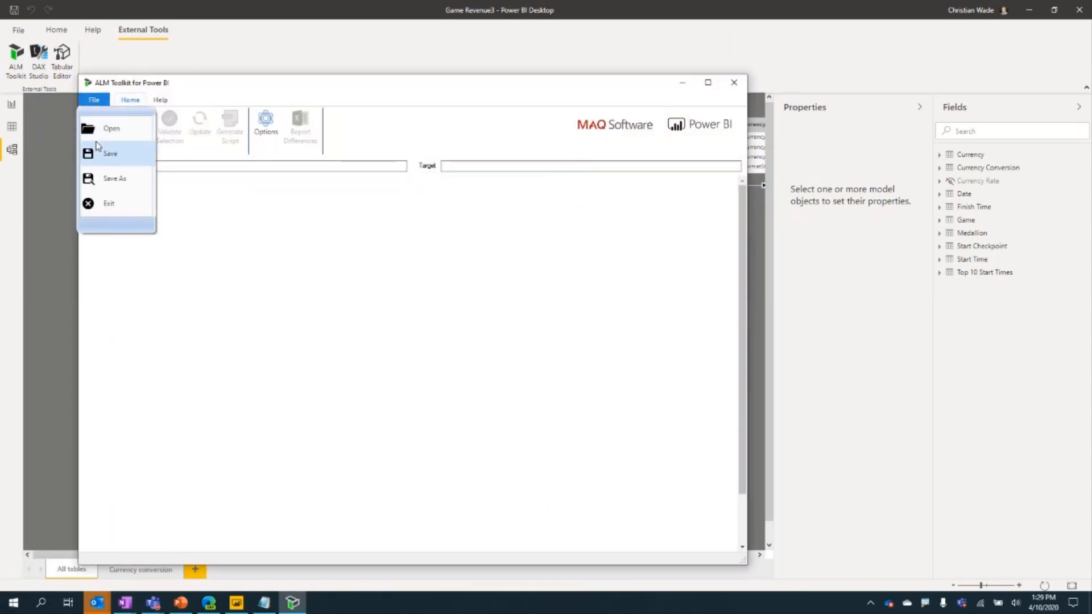
{"action": "left_click", "coordinate": [107, 126]}
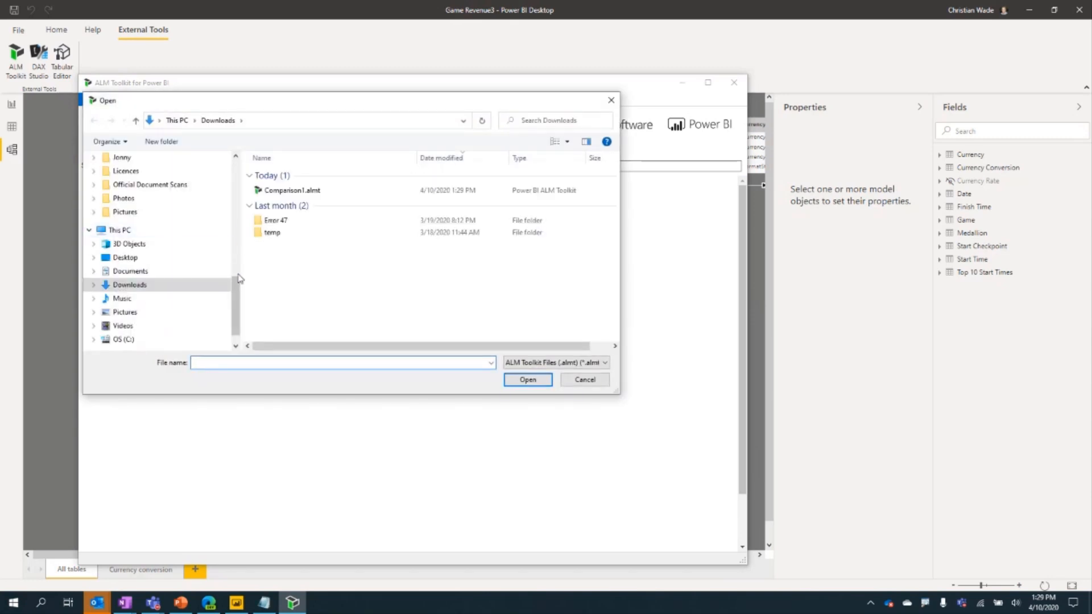
{"action": "left_click", "coordinate": [307, 193]}
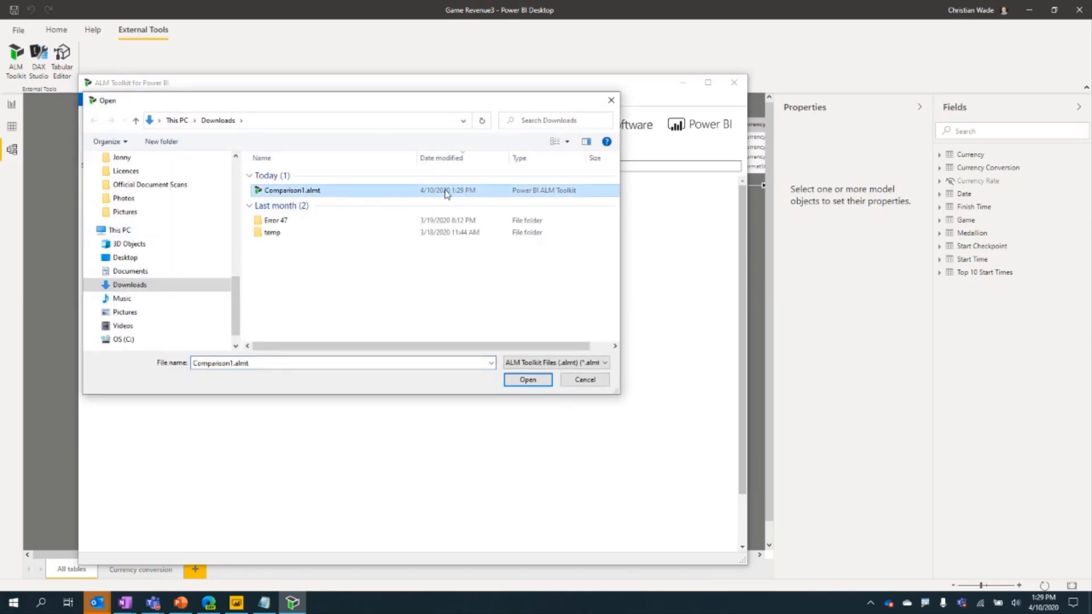
{"action": "double_click", "coordinate": [426, 193]}
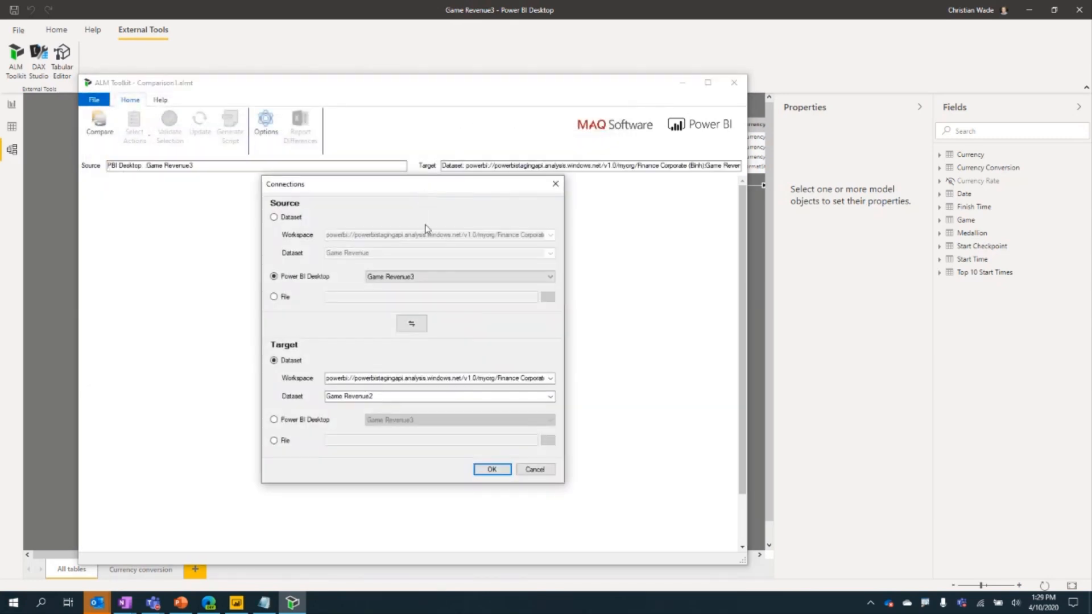
{"action": "left_click", "coordinate": [499, 473]}
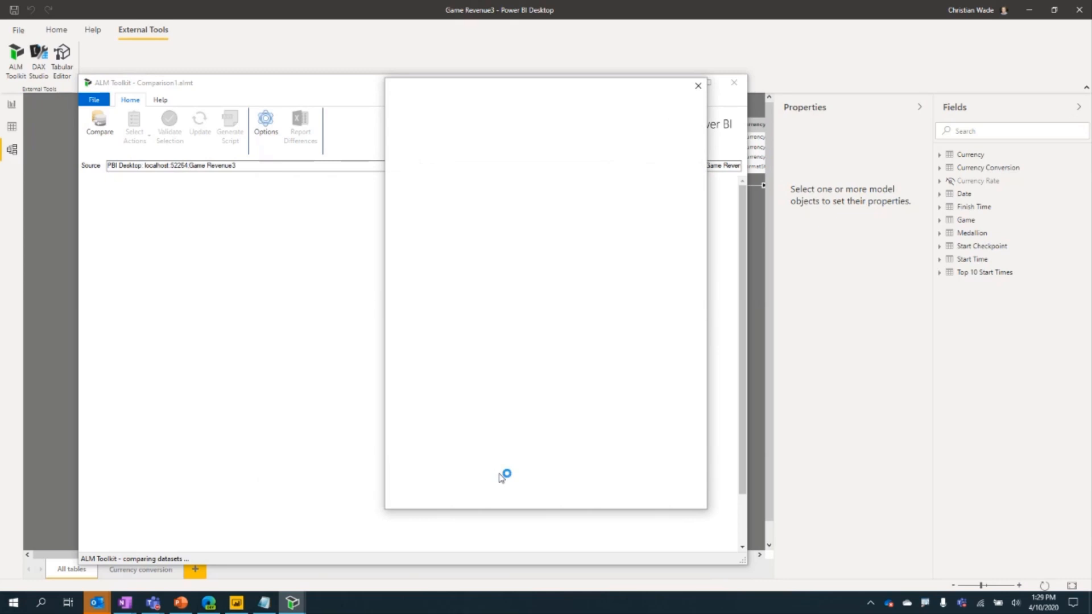
{"action": "left_click", "coordinate": [495, 187]}
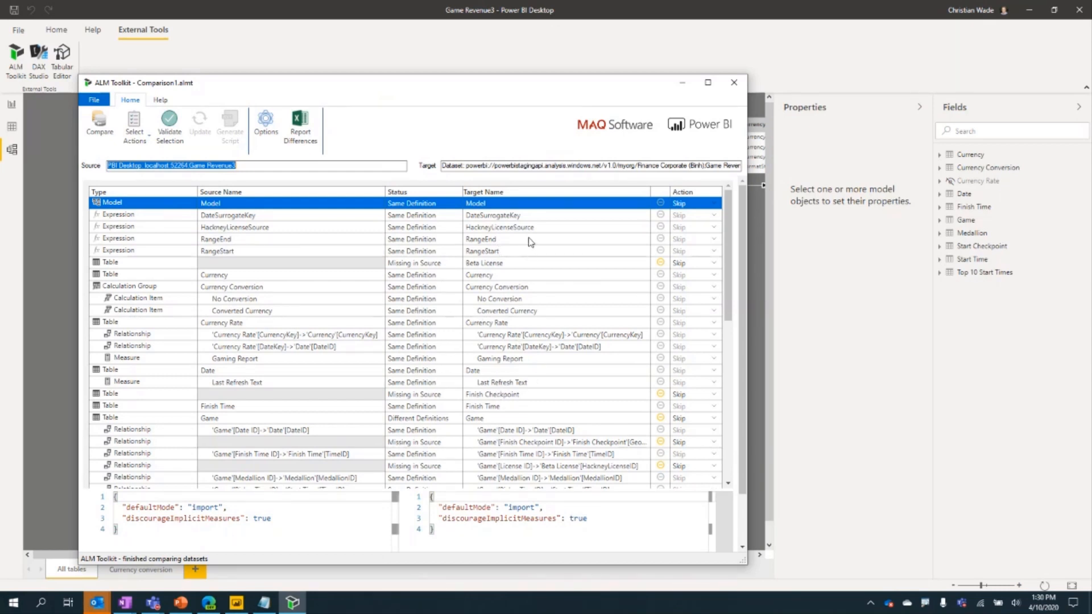
Inspect the Beta License table's definition and its available actions in the reopened comparison.
{"action": "left_click", "coordinate": [531, 263]}
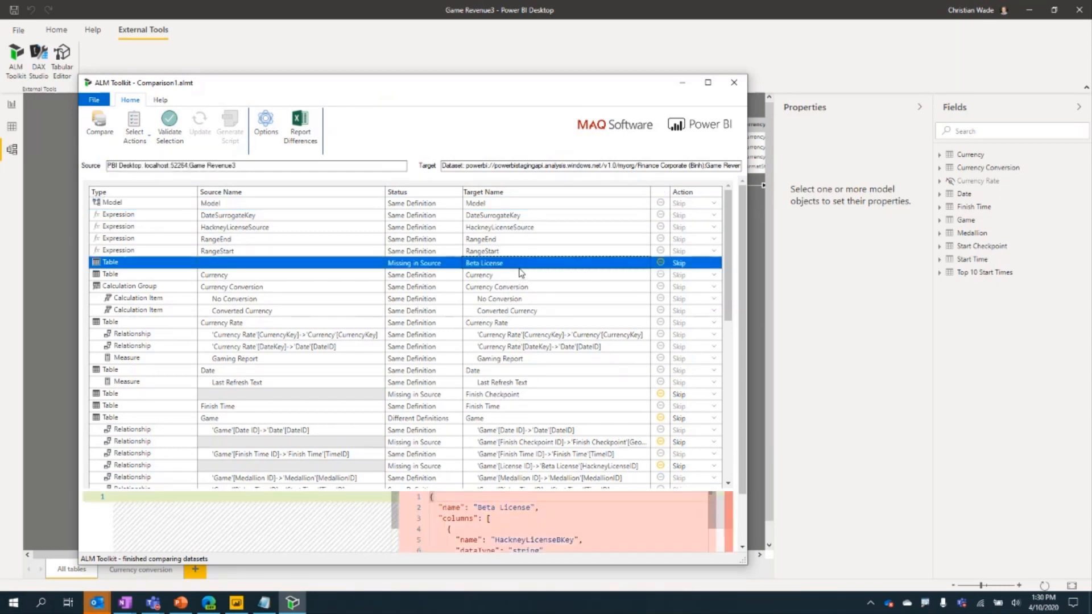
{"action": "left_click", "coordinate": [690, 265]}
{"action": "left_click", "coordinate": [689, 273]}
Look at the choice of a file as the comparison source, leaving the connections unsaved.
{"action": "left_click", "coordinate": [100, 130]}
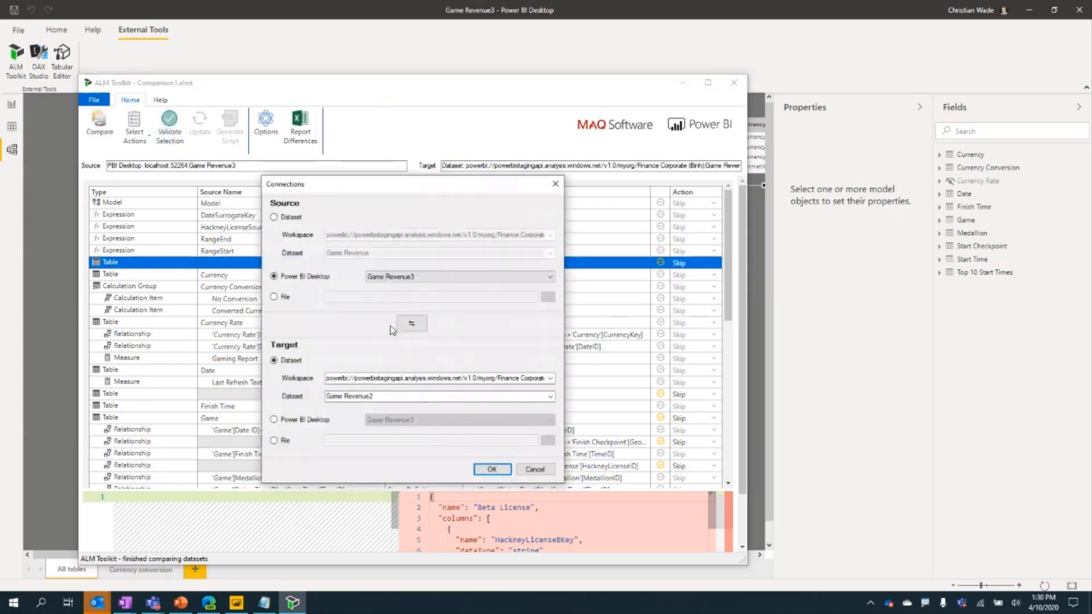
{"action": "left_click", "coordinate": [286, 297]}
{"action": "left_click", "coordinate": [548, 297]}
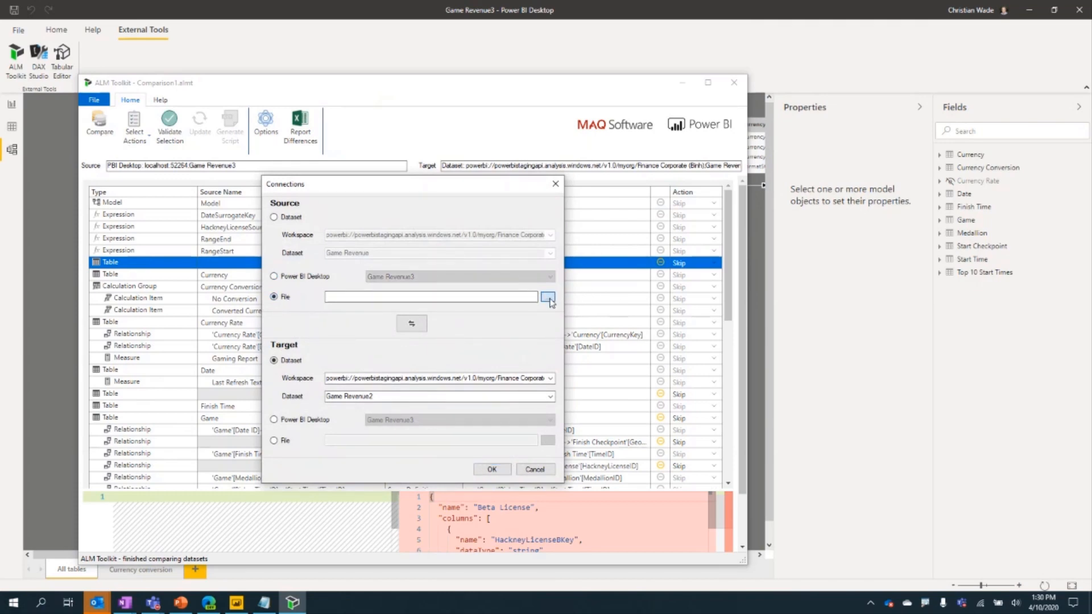
{"action": "left_click", "coordinate": [751, 487]}
{"action": "left_click", "coordinate": [533, 471]}
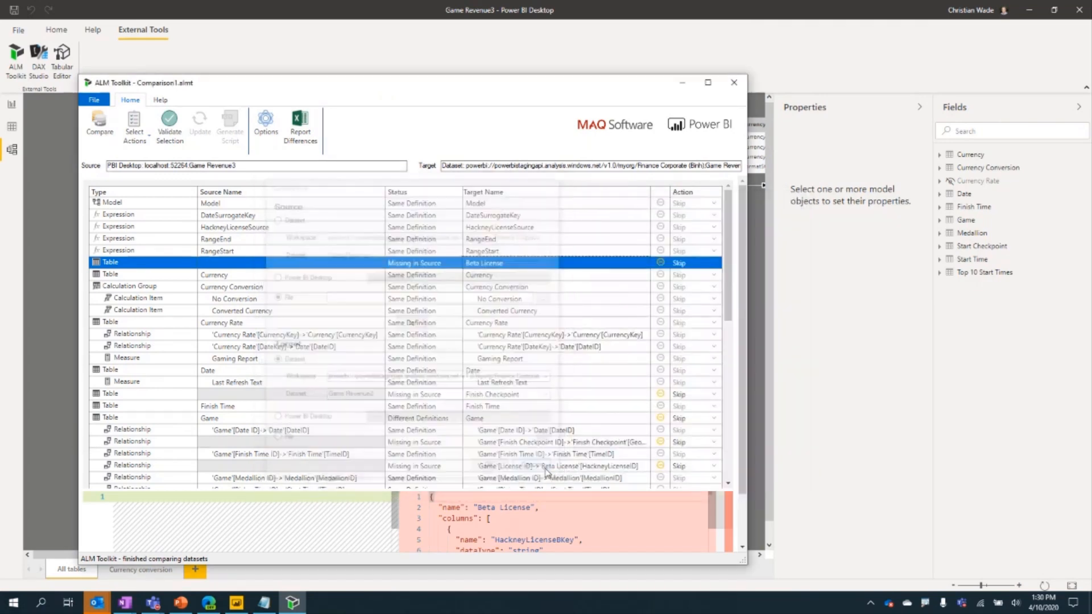
Review the comparison and deployment options without saving, and look through the list of model differences.
{"action": "left_click", "coordinate": [265, 122]}
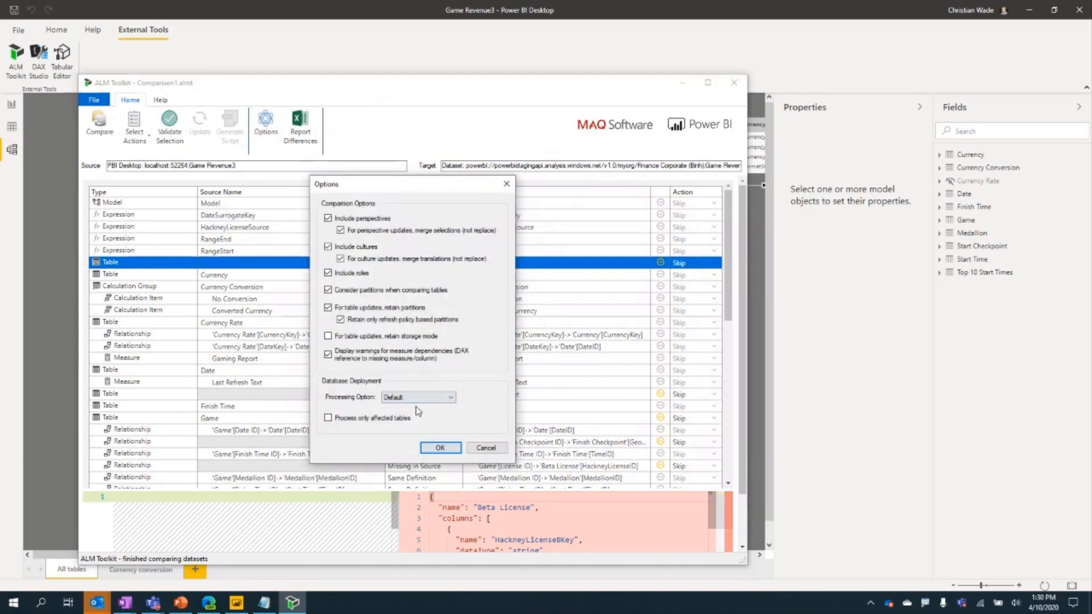
{"action": "left_click", "coordinate": [485, 449]}
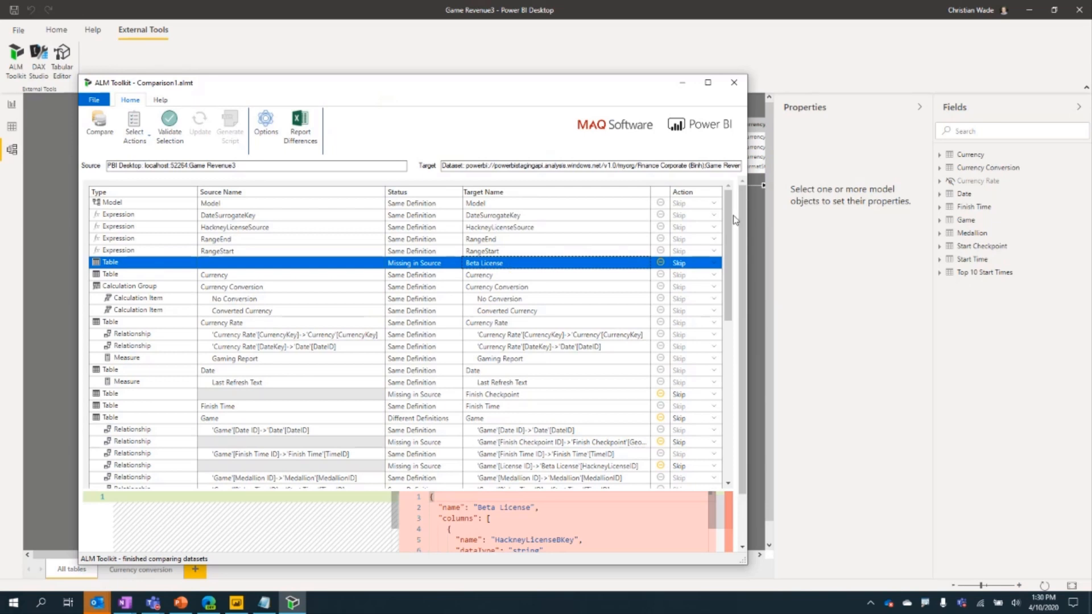
{"action": "left_click_drag", "start_coordinate": [728, 233], "coordinate": [753, 321]}
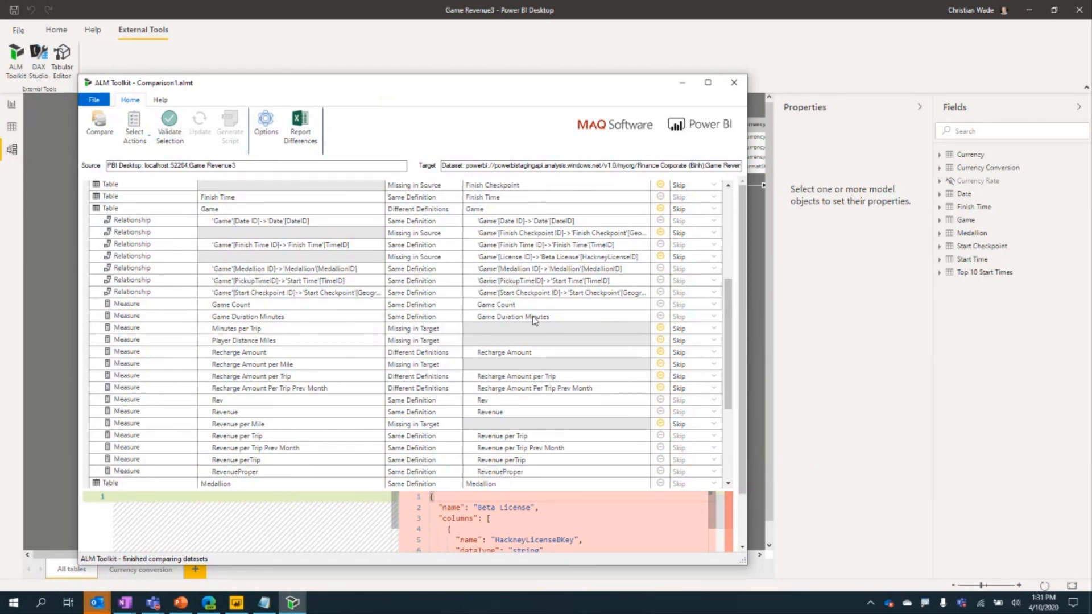
{"action": "left_click_drag", "start_coordinate": [726, 385], "coordinate": [761, 277]}
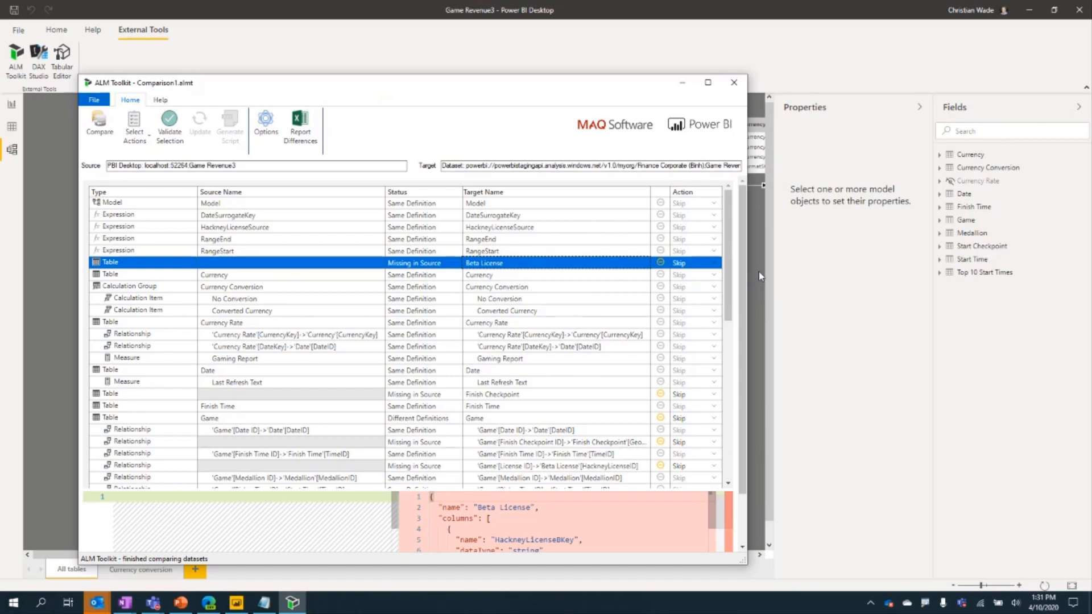
Open the AdventureWorksTabular.sln solution in Visual Studio 2019.
{"action": "left_click", "coordinate": [3, 606]}
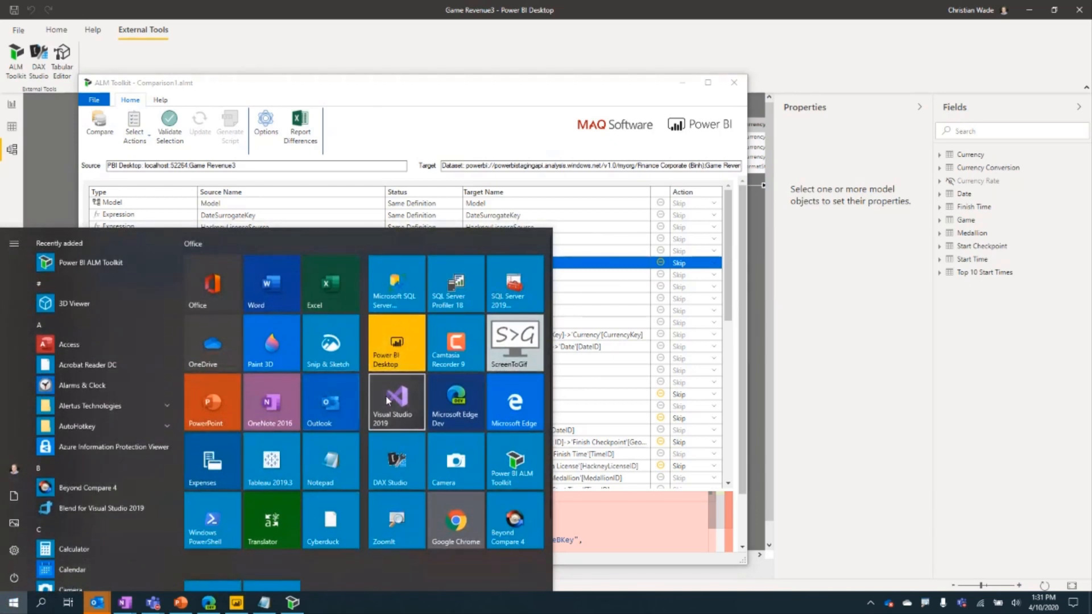
{"action": "right_click", "coordinate": [385, 401]}
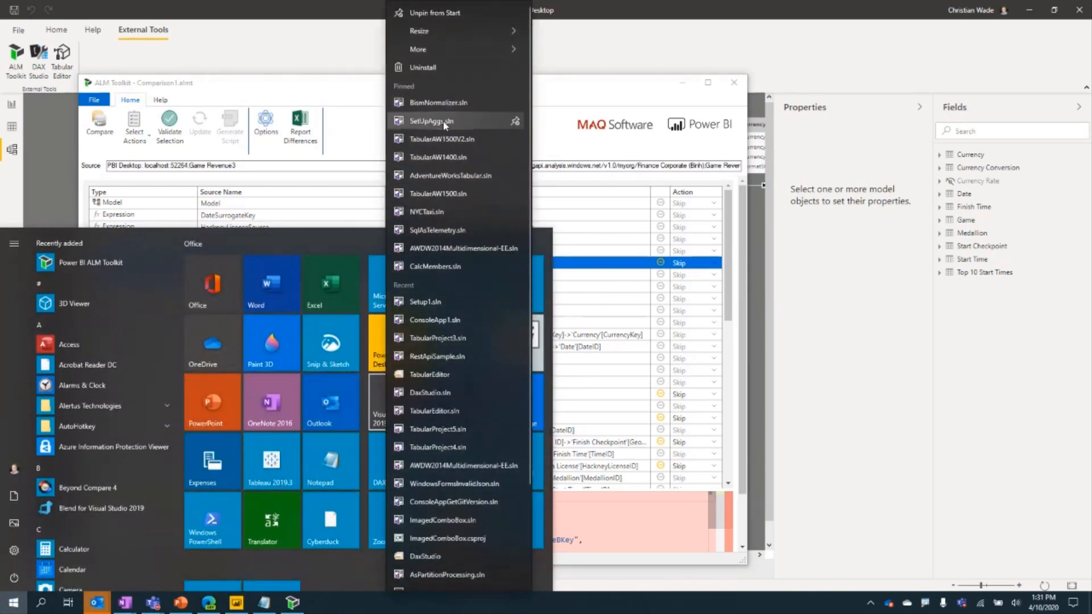
{"action": "left_click", "coordinate": [454, 177]}
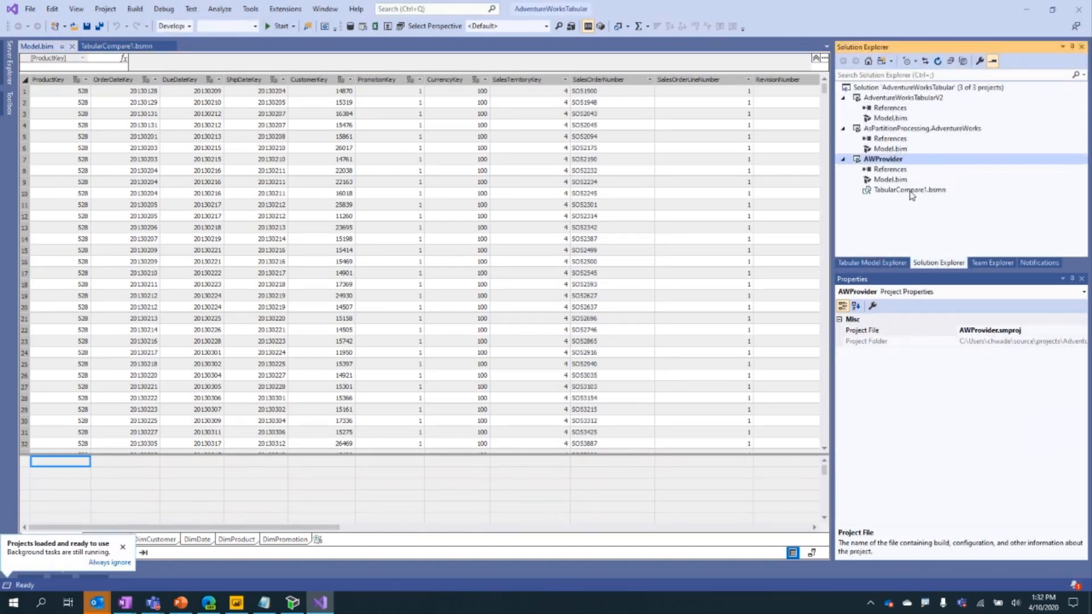
View the TabularCompare1.bsmn comparison and its connection settings in the AWProvider project without running it, and close the file.
{"action": "double_click", "coordinate": [911, 191]}
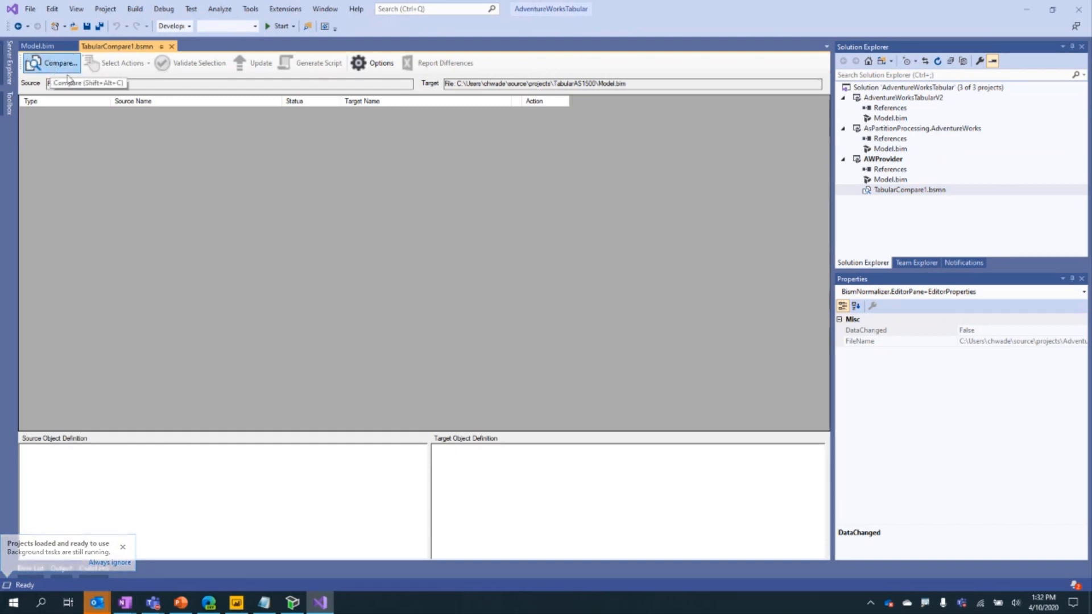
{"action": "left_click", "coordinate": [31, 65]}
{"action": "left_click", "coordinate": [724, 359]}
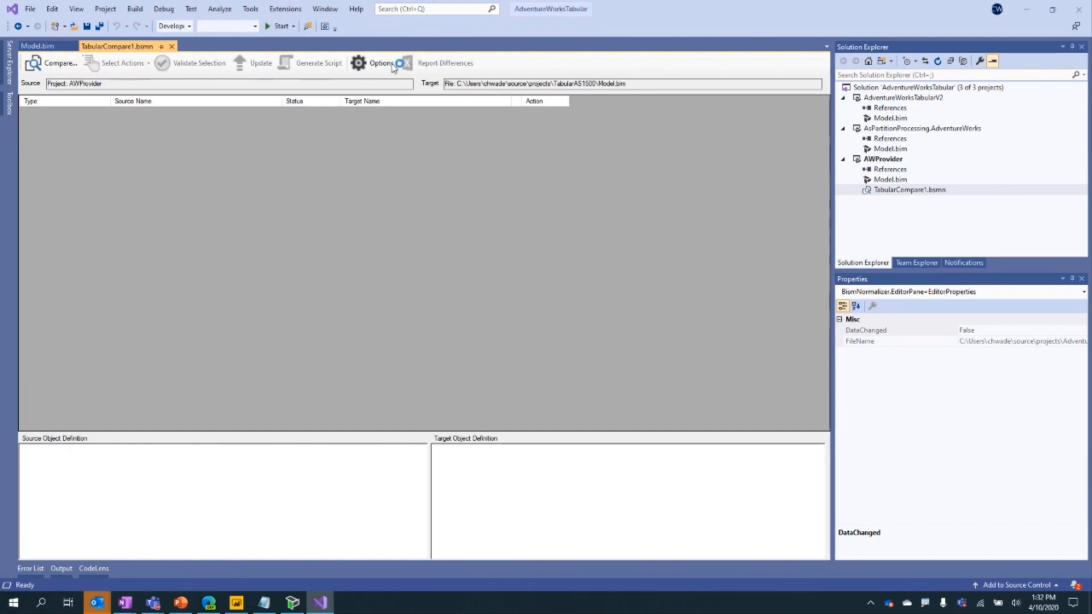
{"action": "left_click", "coordinate": [171, 46]}
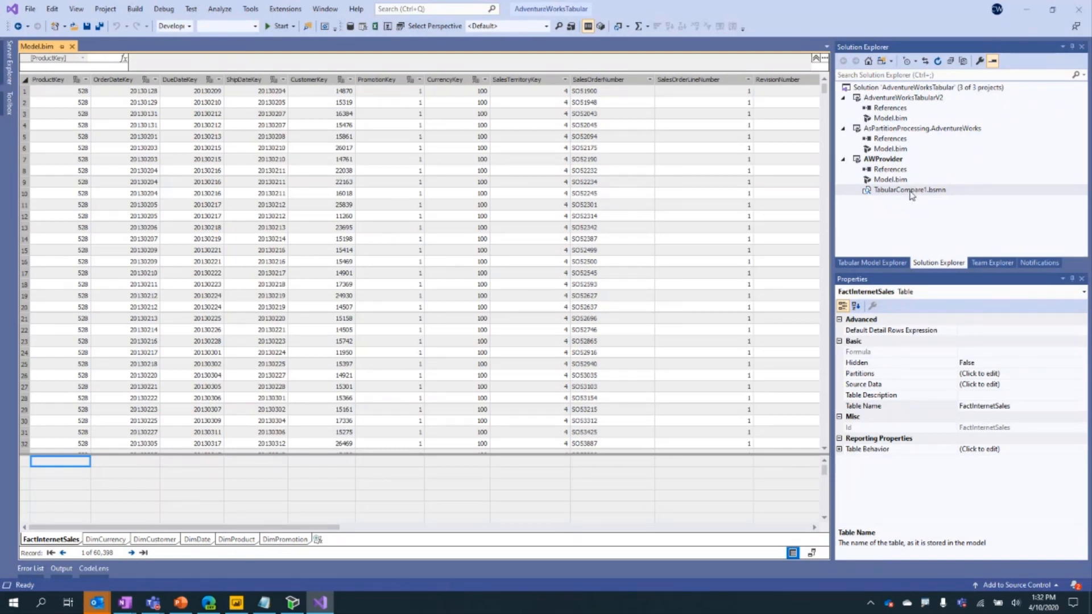
Switch to Power BI Desktop and examine the preview features in its options, closing them unsaved.
{"action": "key", "text": "alt+Tab"}
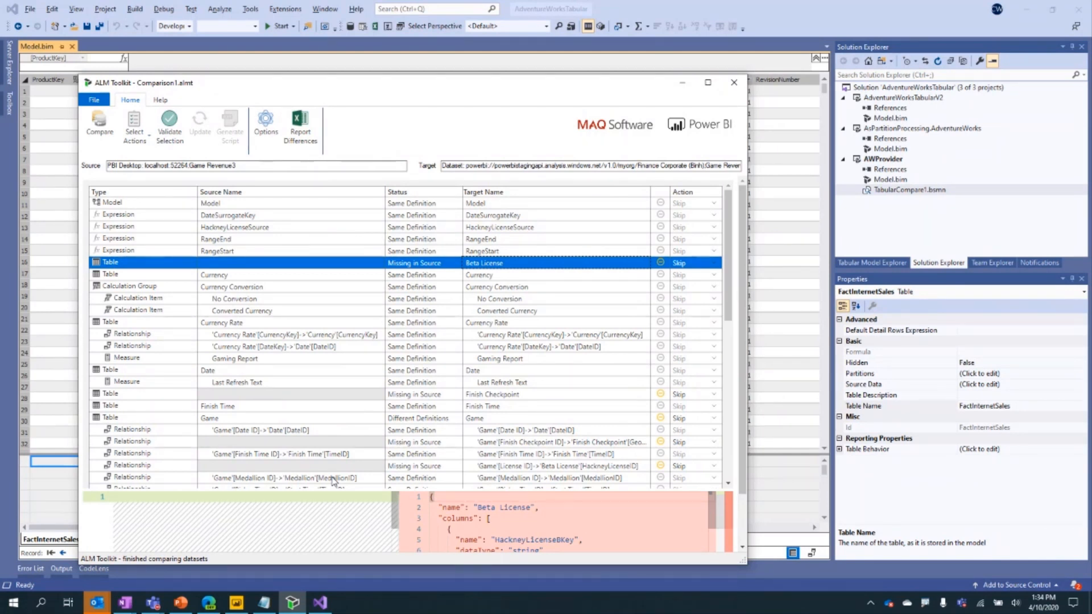
{"action": "left_click", "coordinate": [236, 603]}
{"action": "left_click", "coordinate": [9, 29]}
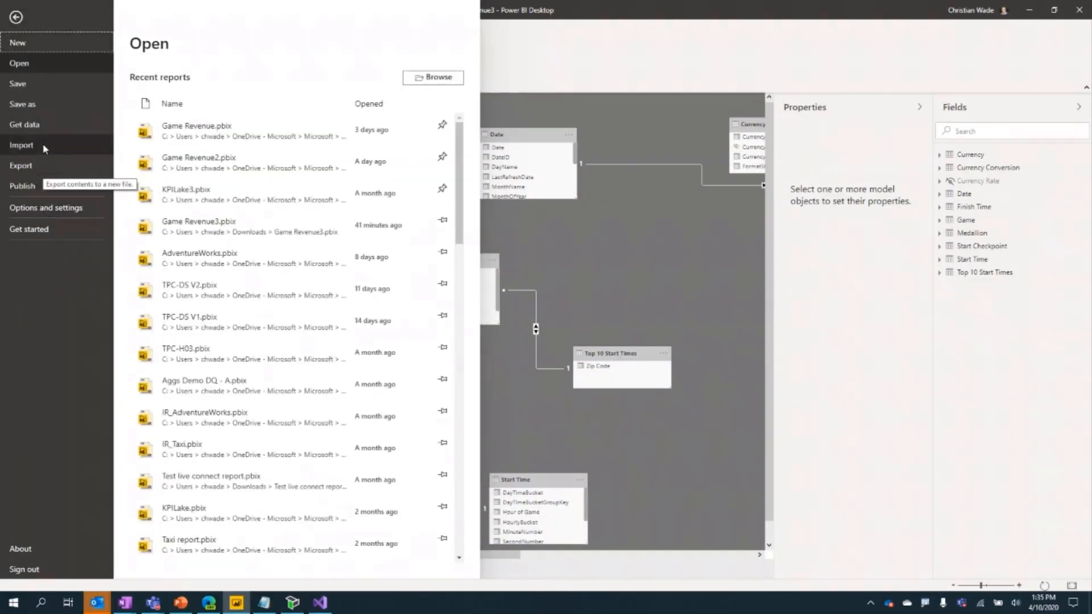
{"action": "left_click", "coordinate": [44, 208]}
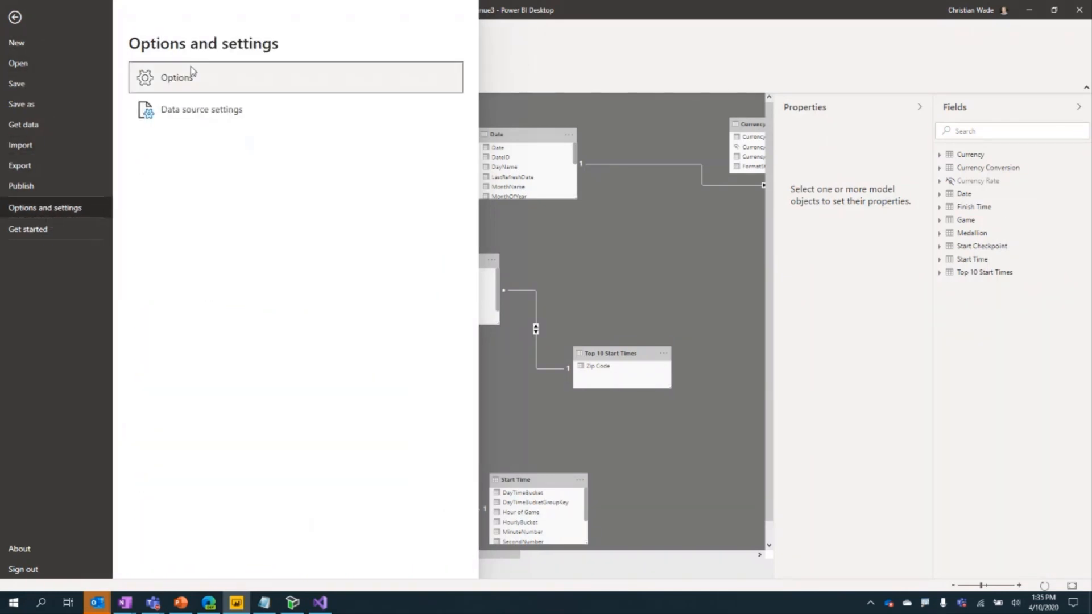
{"action": "left_click", "coordinate": [178, 78]}
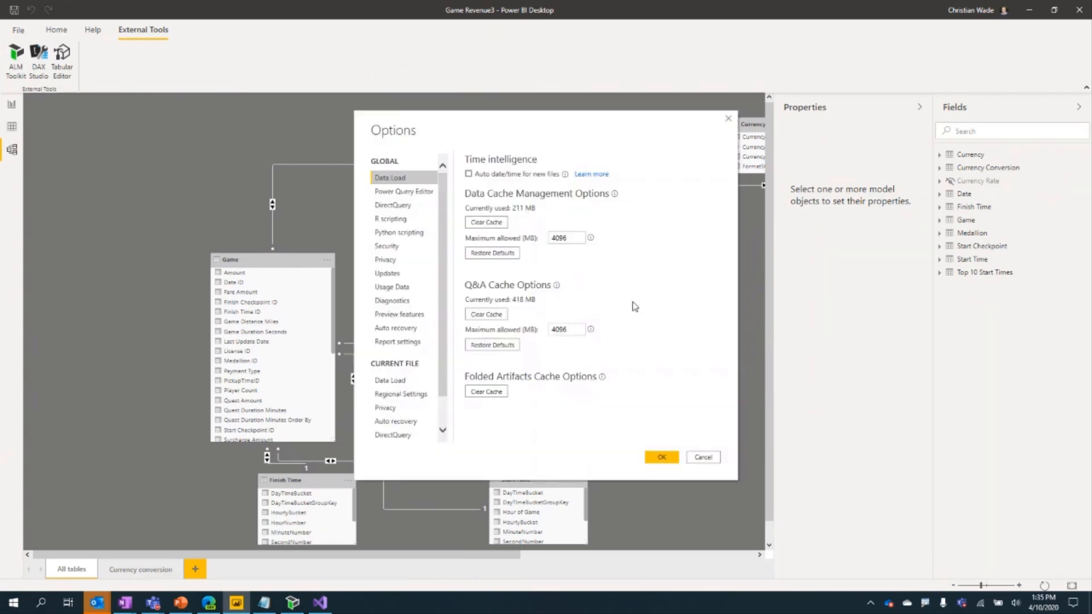
{"action": "left_click", "coordinate": [399, 314]}
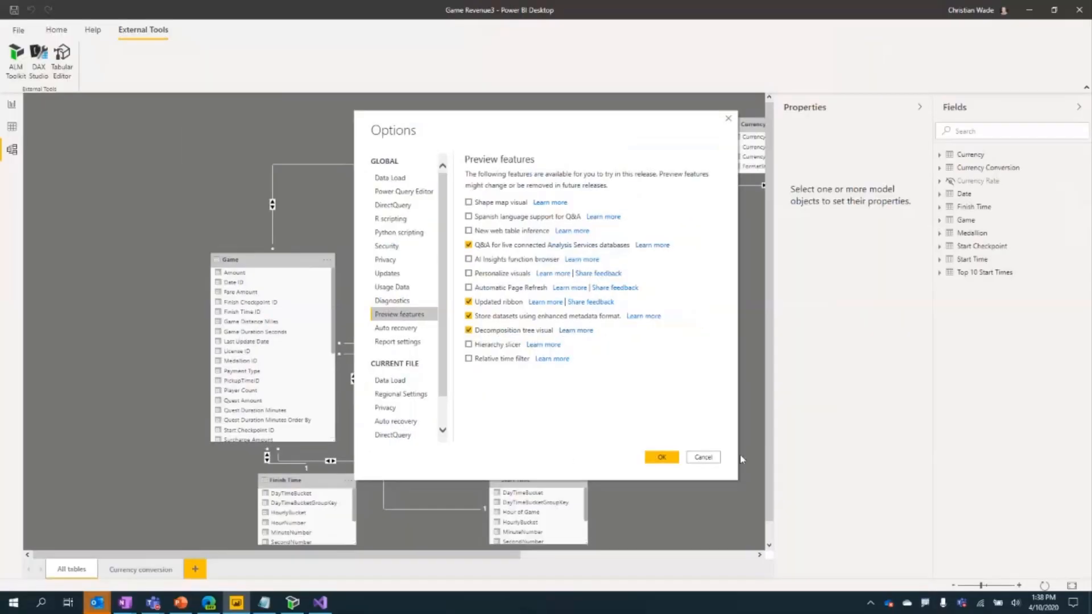
{"action": "left_click", "coordinate": [738, 596]}
{"action": "mouse_move", "coordinate": [142, 610]}
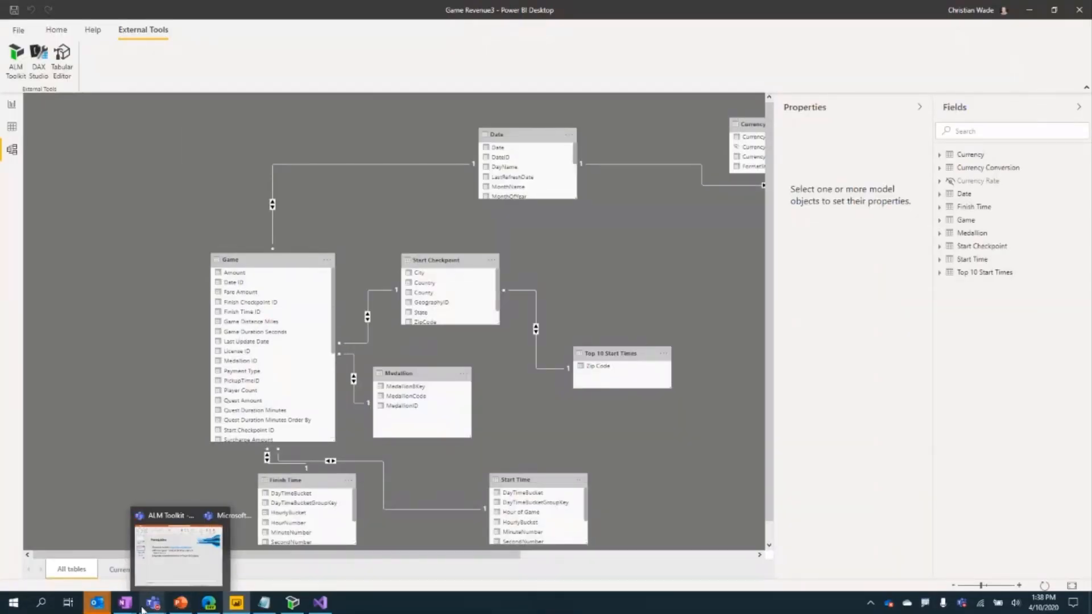